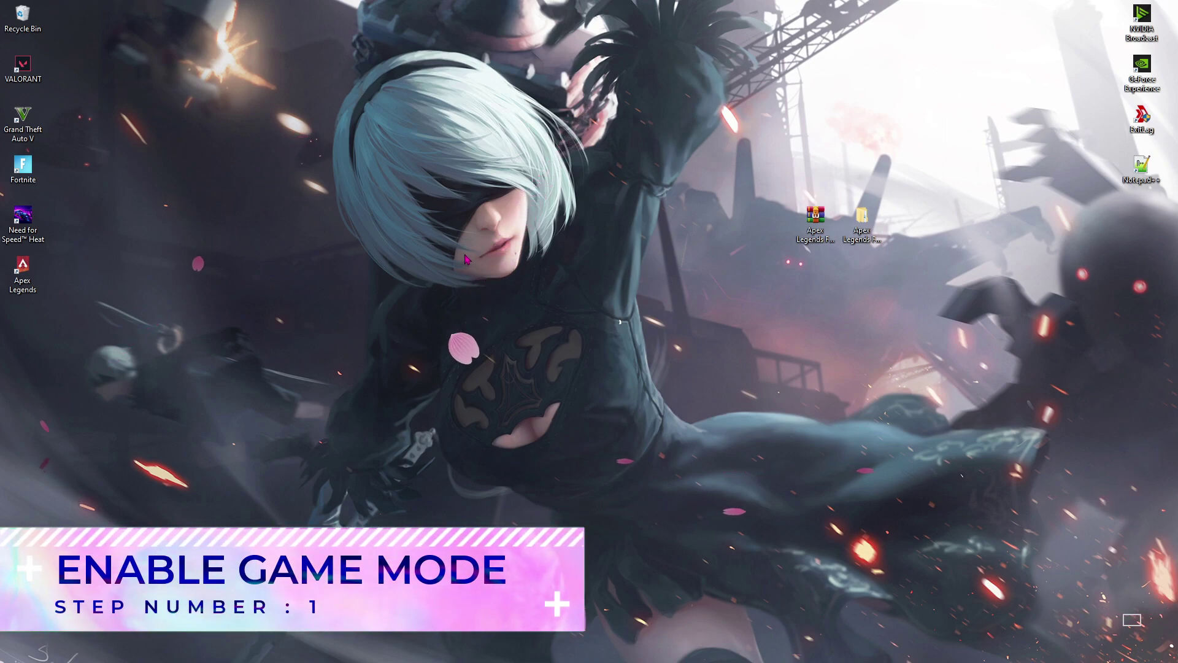
Step: Search 'game mode' to reach the Game Mode settings page and confirm Game Mode is on
key(super)
key(super)
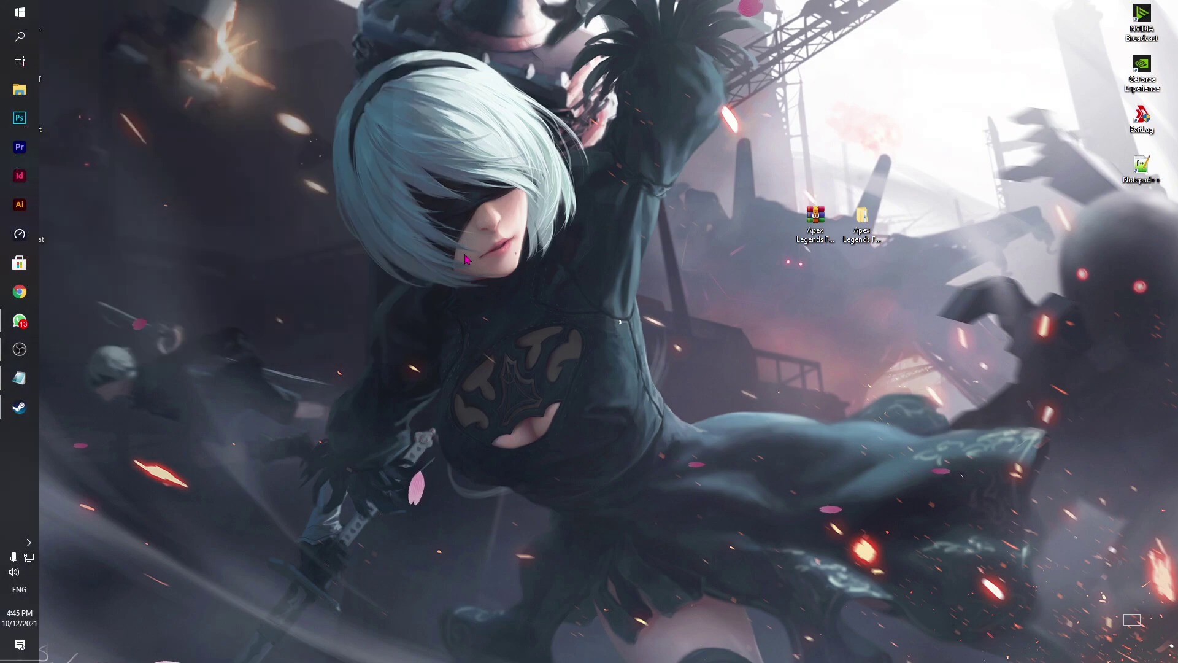
key(super)
text(game mode)
key(Return)
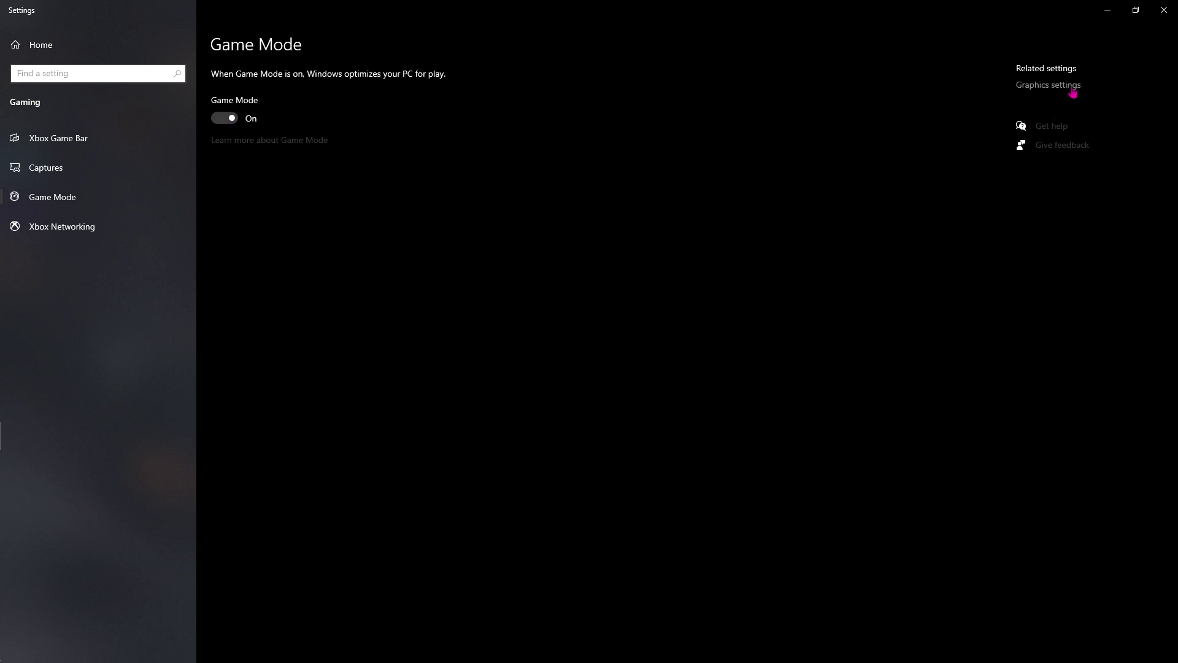
click(1051, 85)
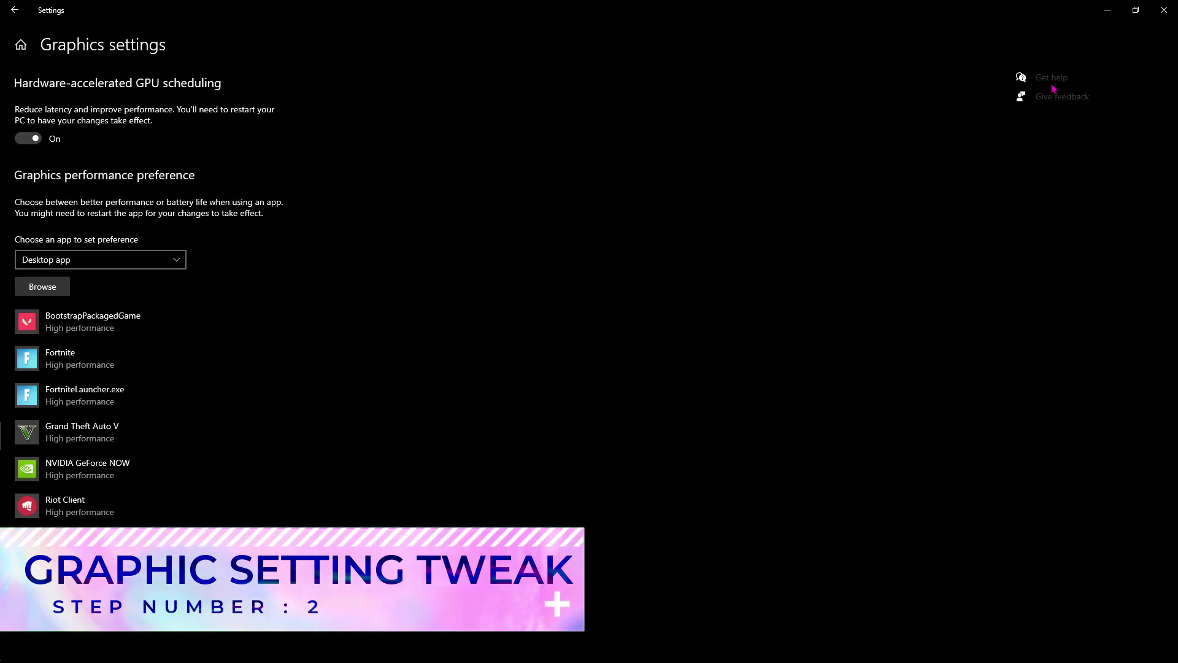
Step: Add r5apex.exe from steamapps\common\Apex Legends to the graphics preference list as High performance
click(42, 287)
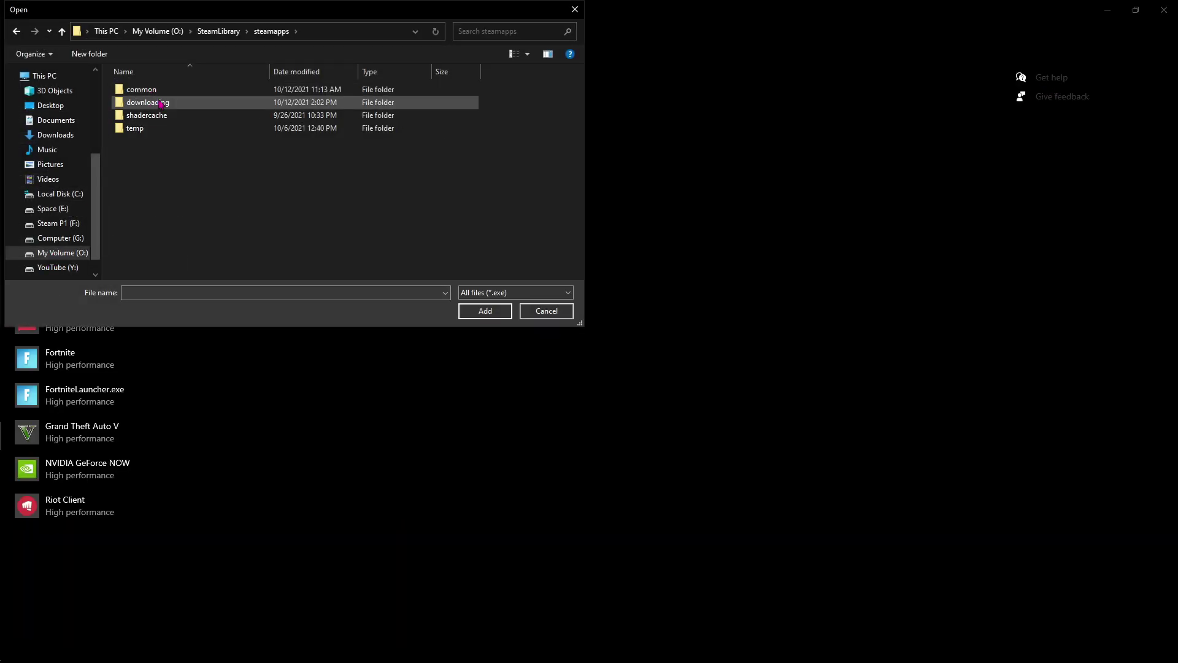
double_click(150, 90)
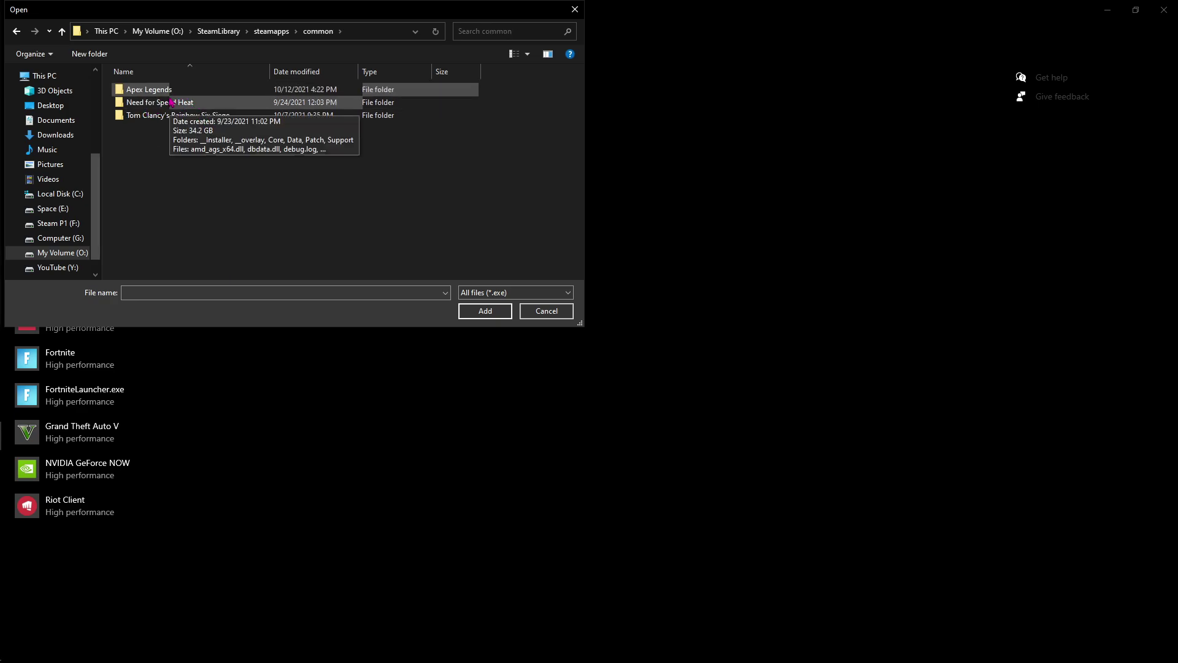
double_click(151, 90)
click(141, 221)
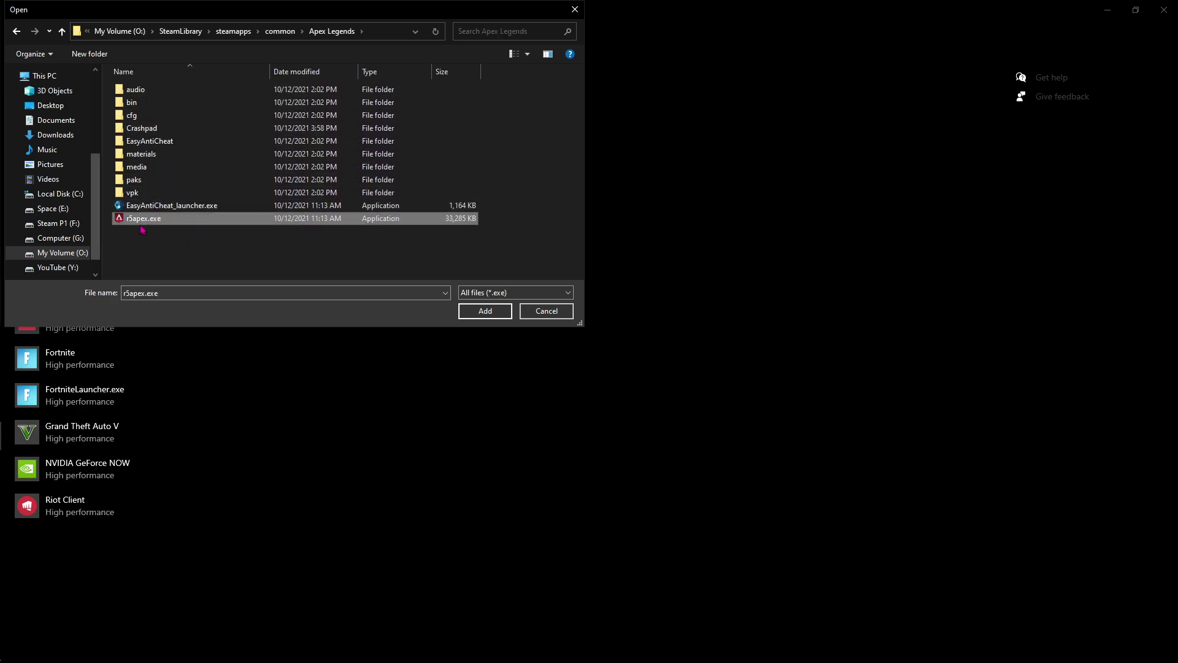
click(485, 310)
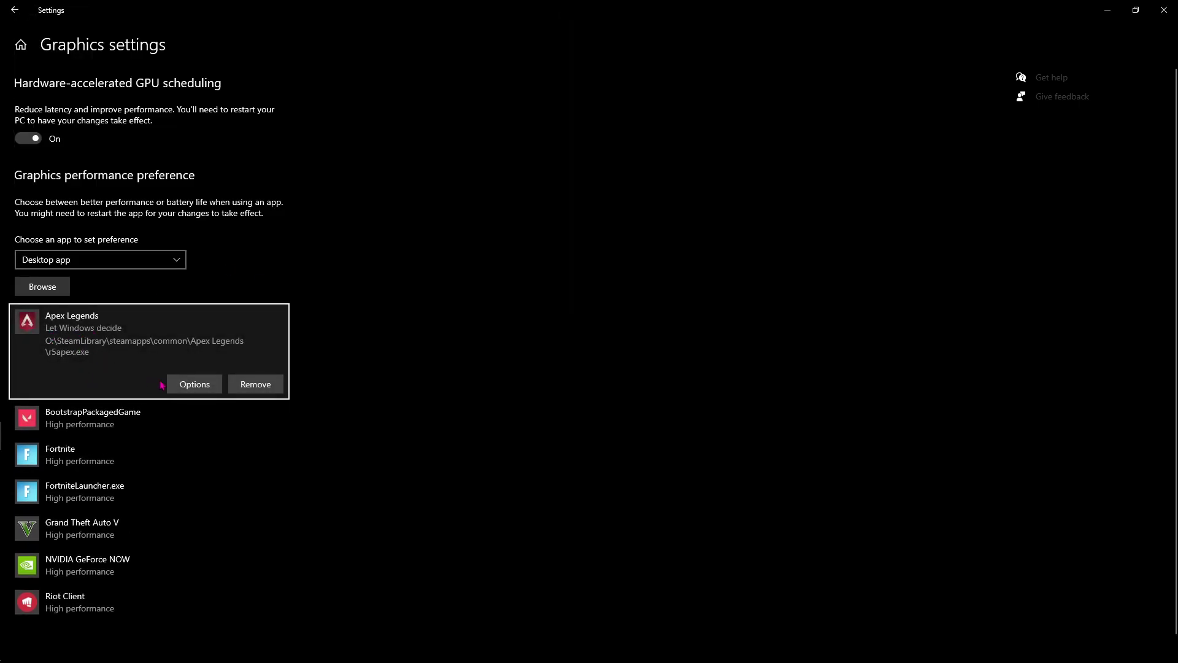
click(209, 393)
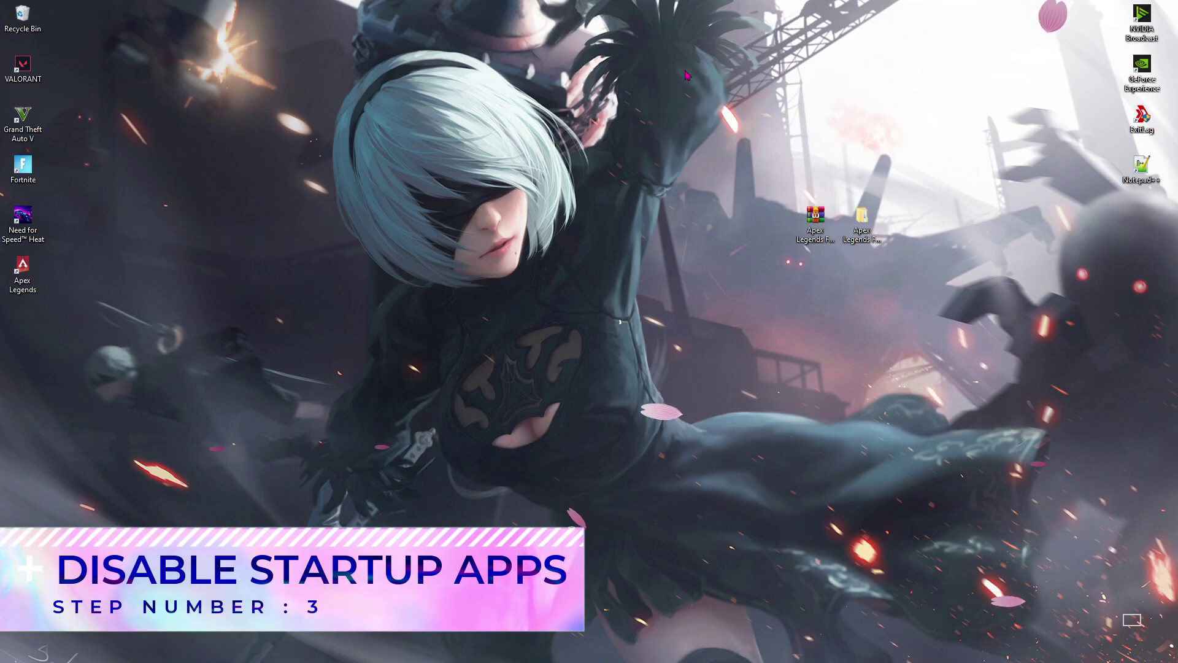
right_click(558, 137)
Step: Review Task Manager's Startup apps and toggle Epson Software Updater's startup state
key(Escape)
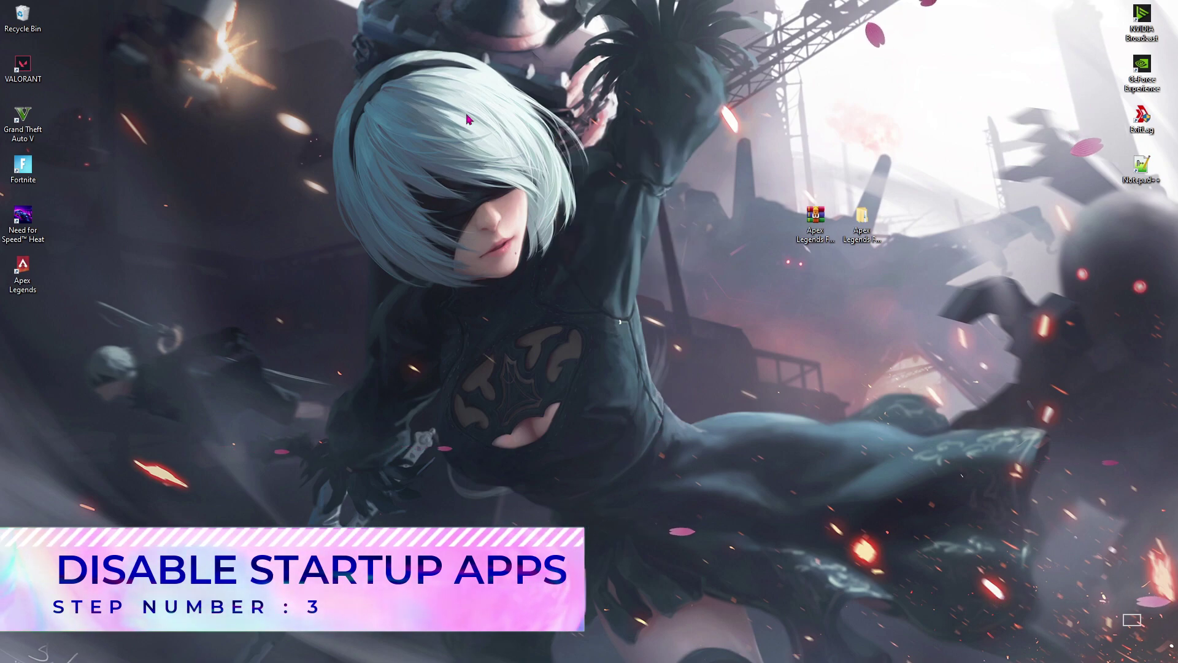
key(ctrl+shift+Escape)
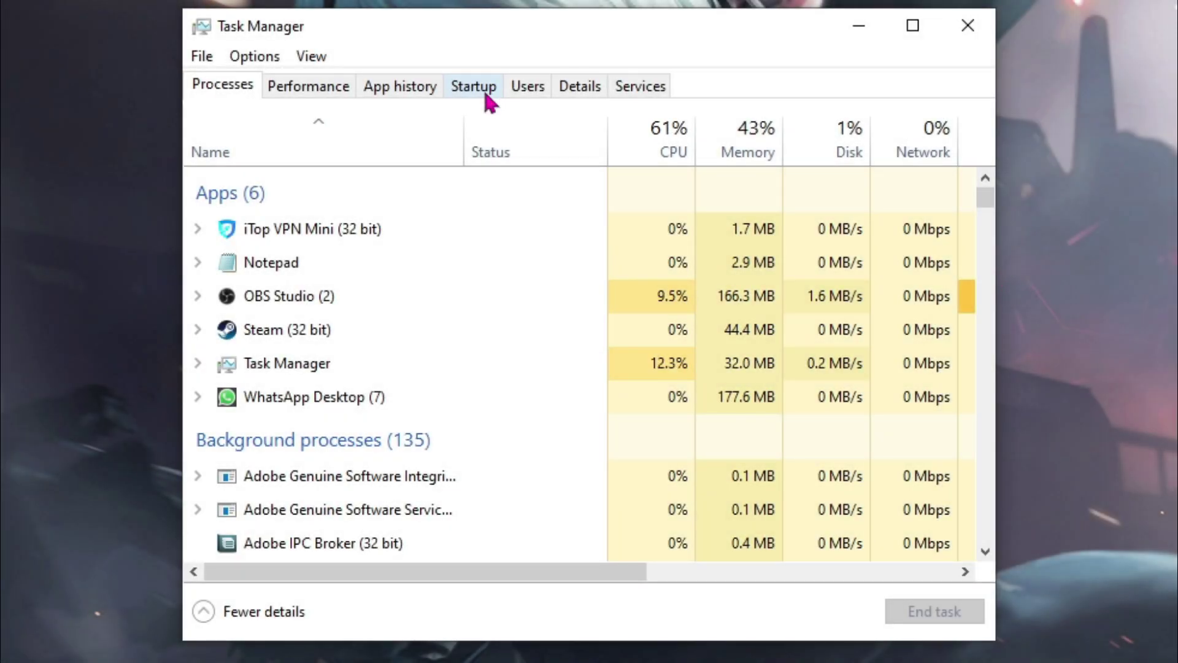
click(480, 84)
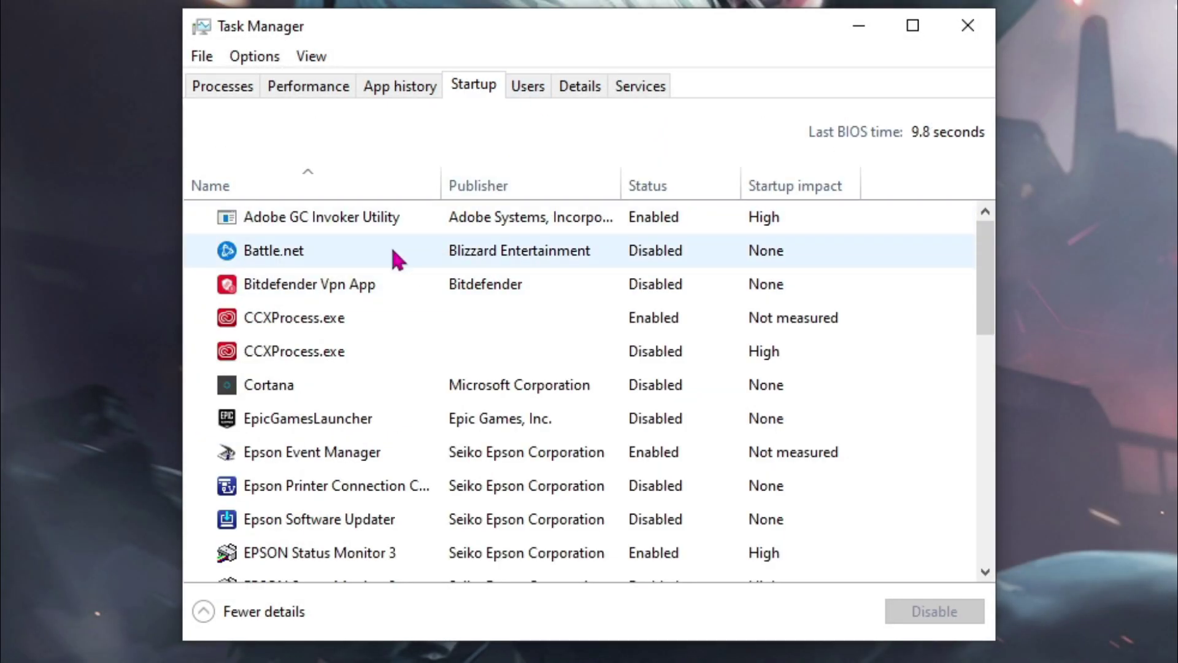
scroll(474, 436, down, 1)
scroll(470, 428, down, 2)
click(486, 423)
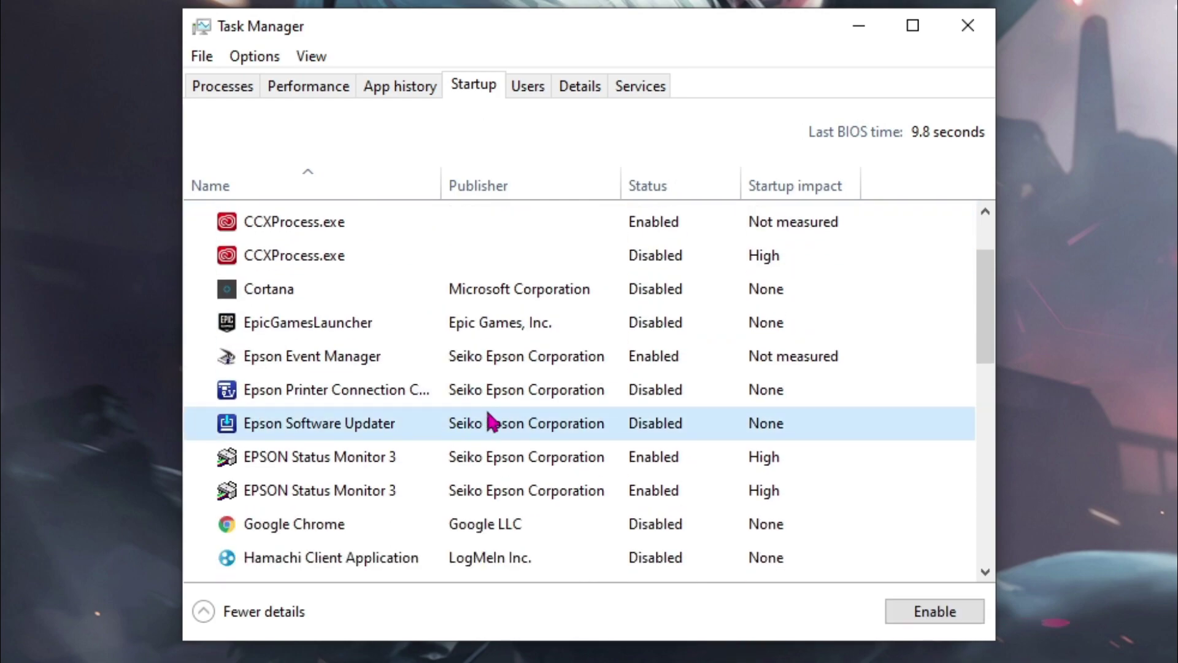
right_click(489, 411)
click(592, 429)
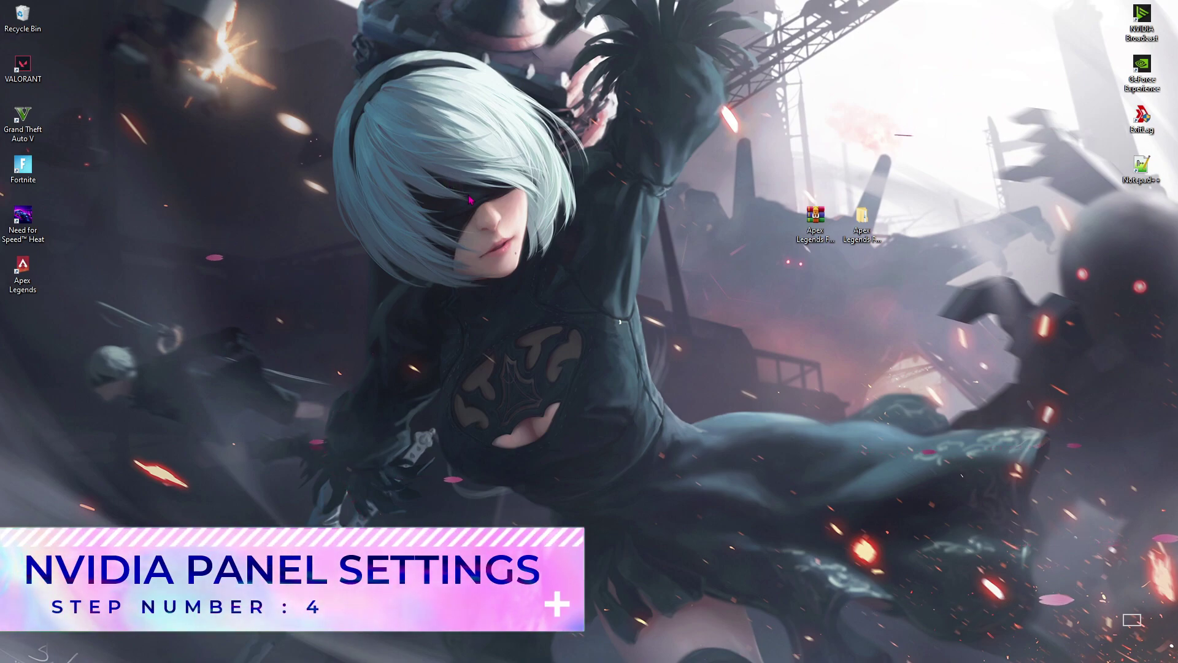
Step: Add Apex Legends (r5apex.exe) as a program profile under NVIDIA's Manage 3D settings
right_click(470, 200)
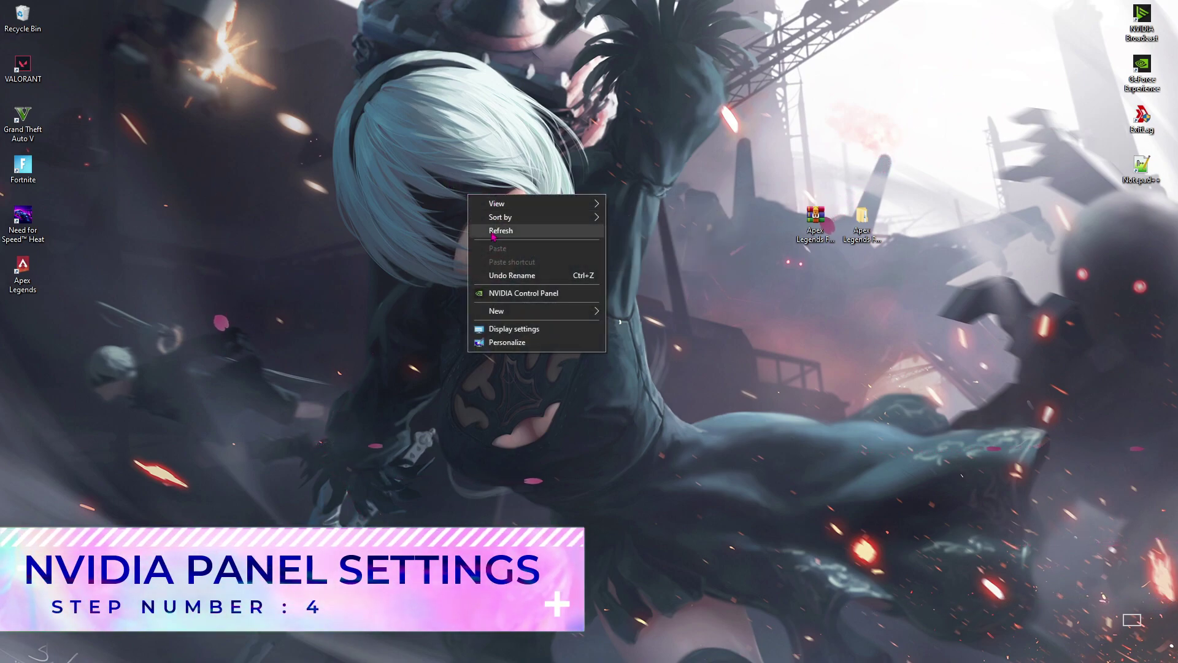
click(516, 297)
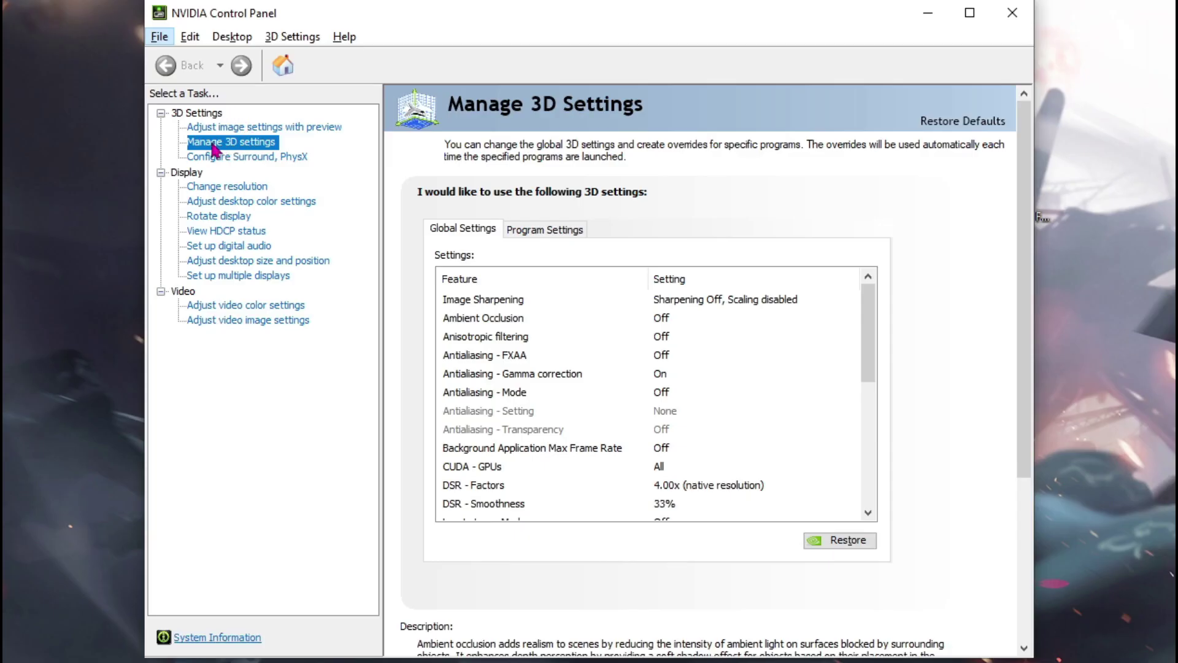
click(535, 231)
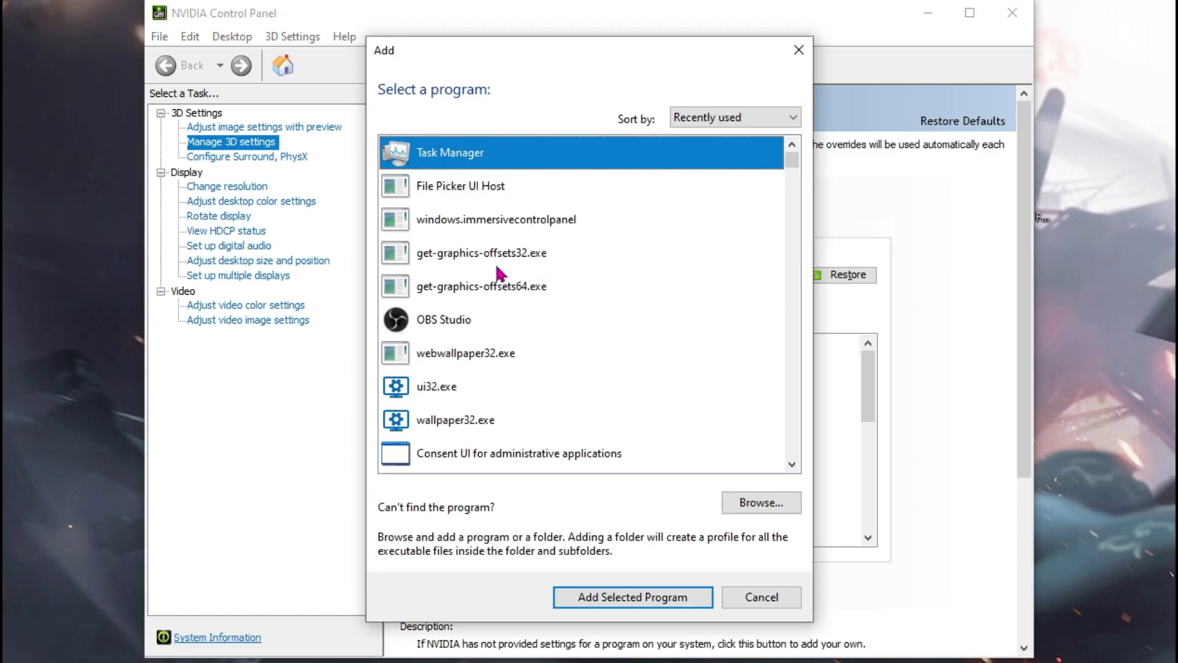
scroll(496, 268, down, 4)
click(464, 225)
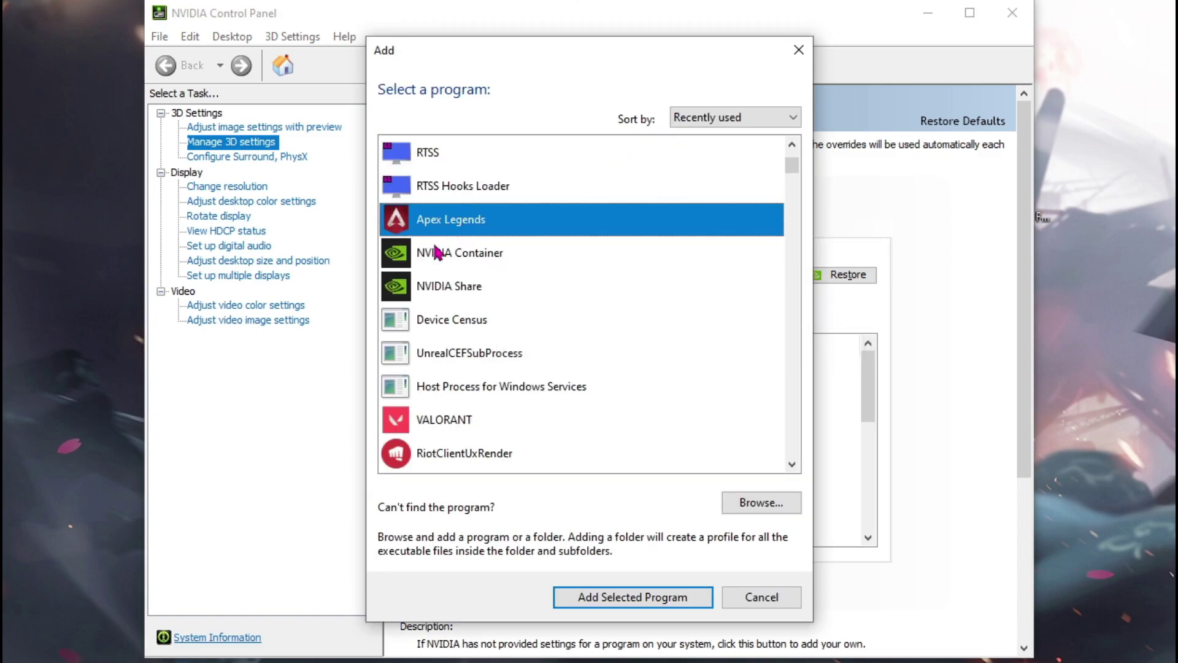
click(593, 599)
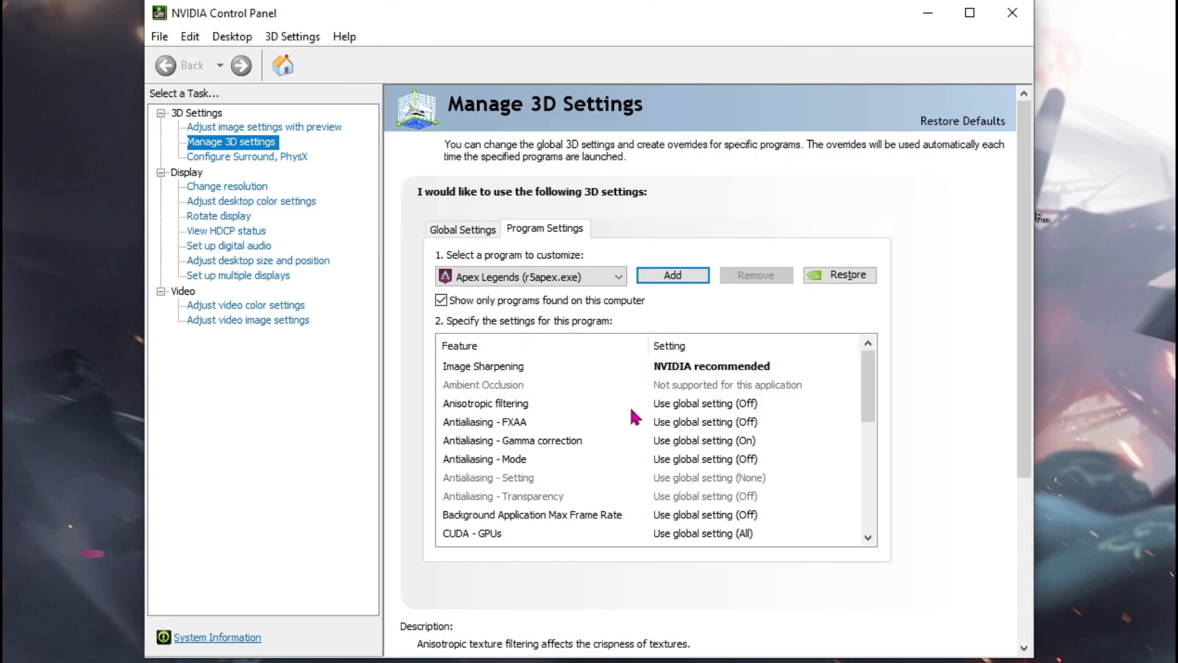
Step: For Apex Legends, use the RTX 2070 SUPER for CUDA and set Low Latency Mode Off
scroll(588, 431, down, 2)
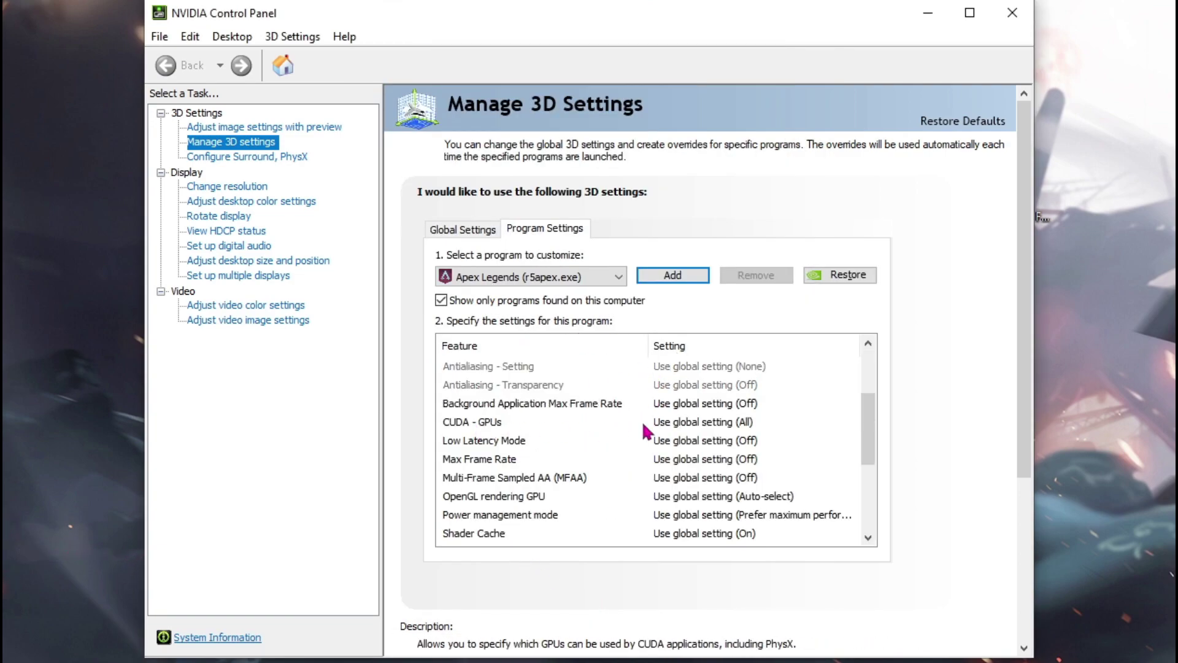
click(678, 423)
click(686, 481)
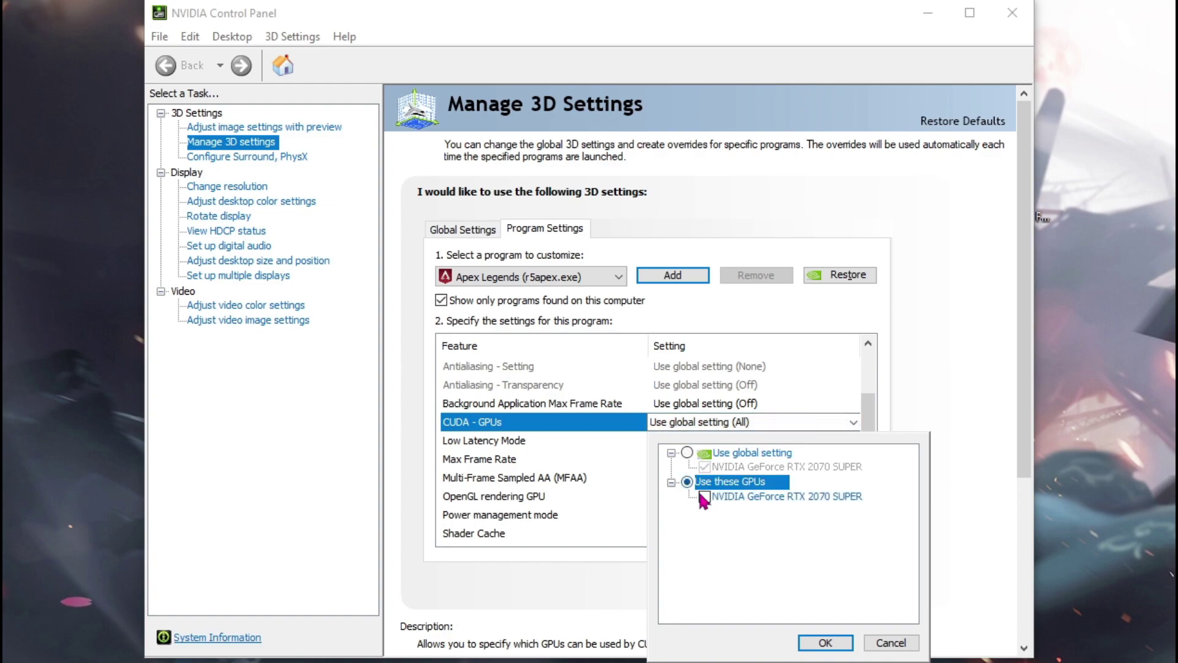
click(704, 496)
click(846, 644)
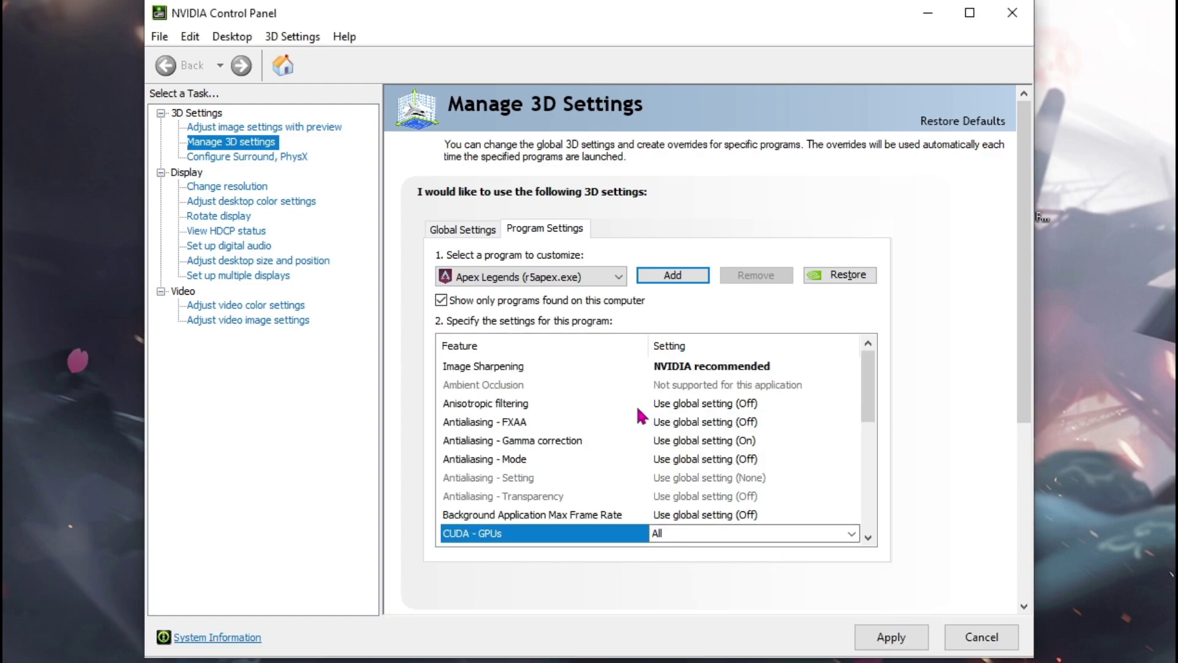
scroll(642, 417, down, 2)
click(687, 440)
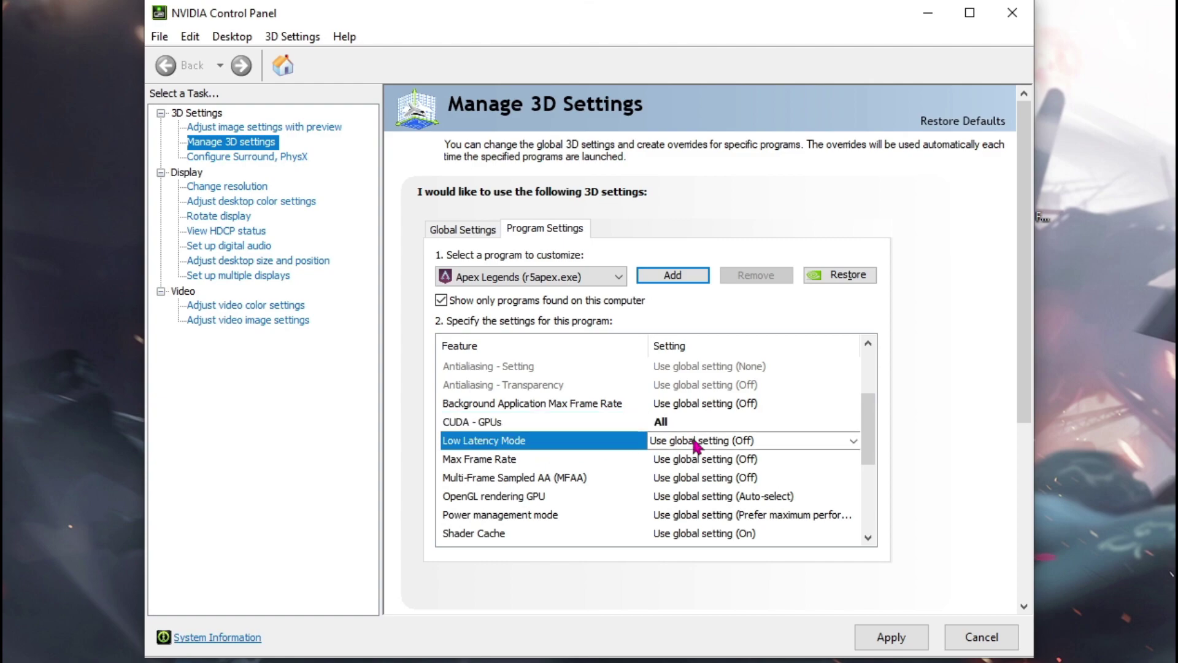
click(696, 440)
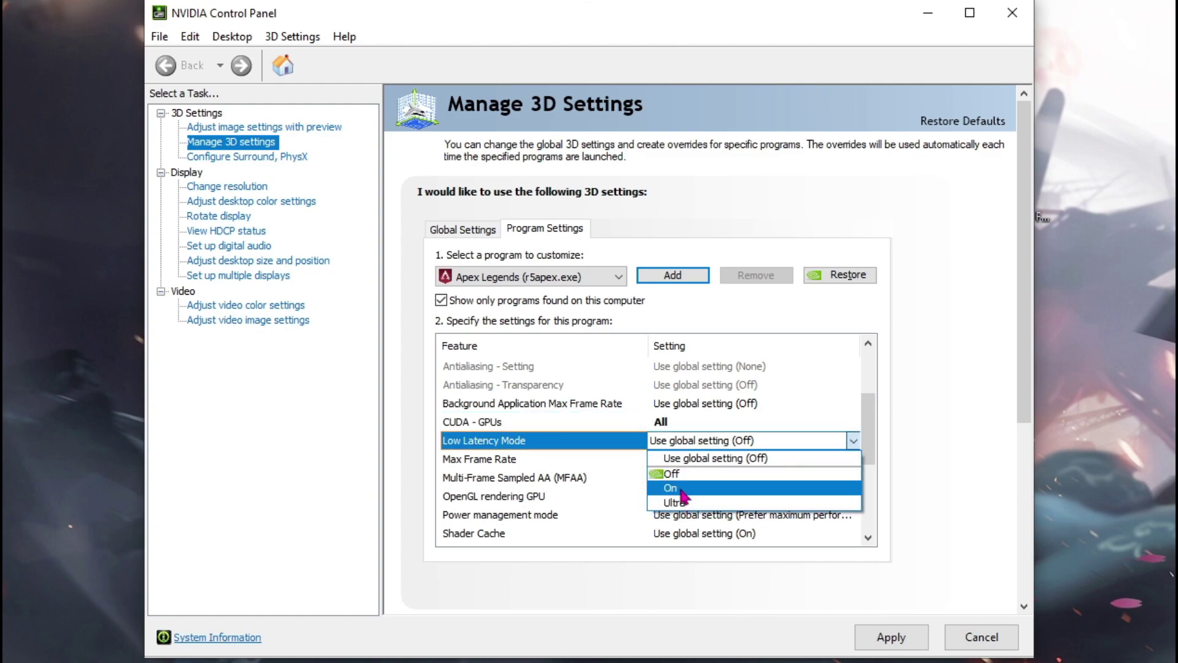
click(671, 473)
Step: Render OpenGL on the RTX 2070 SUPER and set power management to Prefer maximum performance
scroll(528, 410, down, 2)
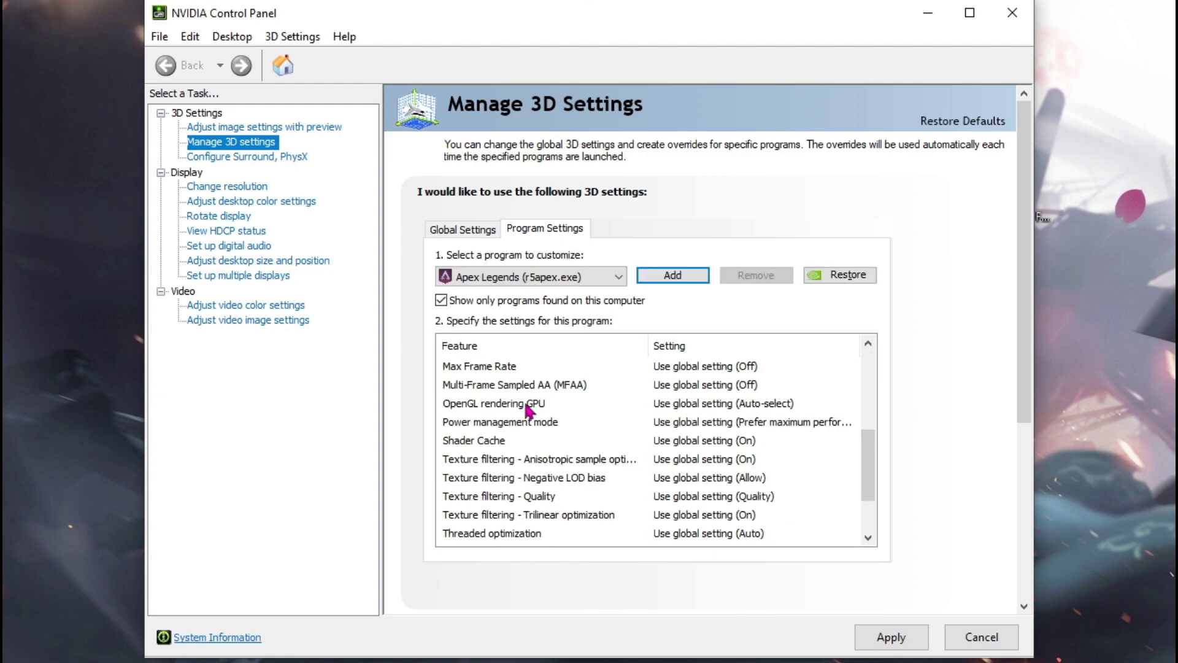
click(696, 411)
click(698, 412)
click(710, 449)
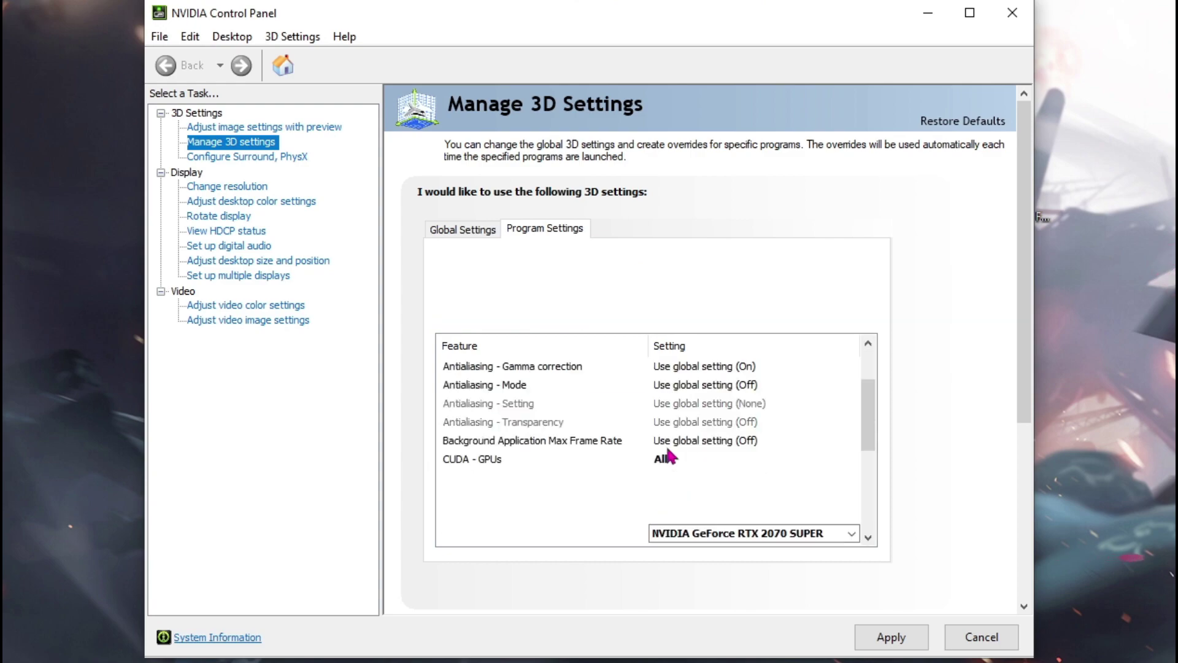
scroll(657, 498, down, 1)
click(686, 491)
scroll(610, 478, down, 3)
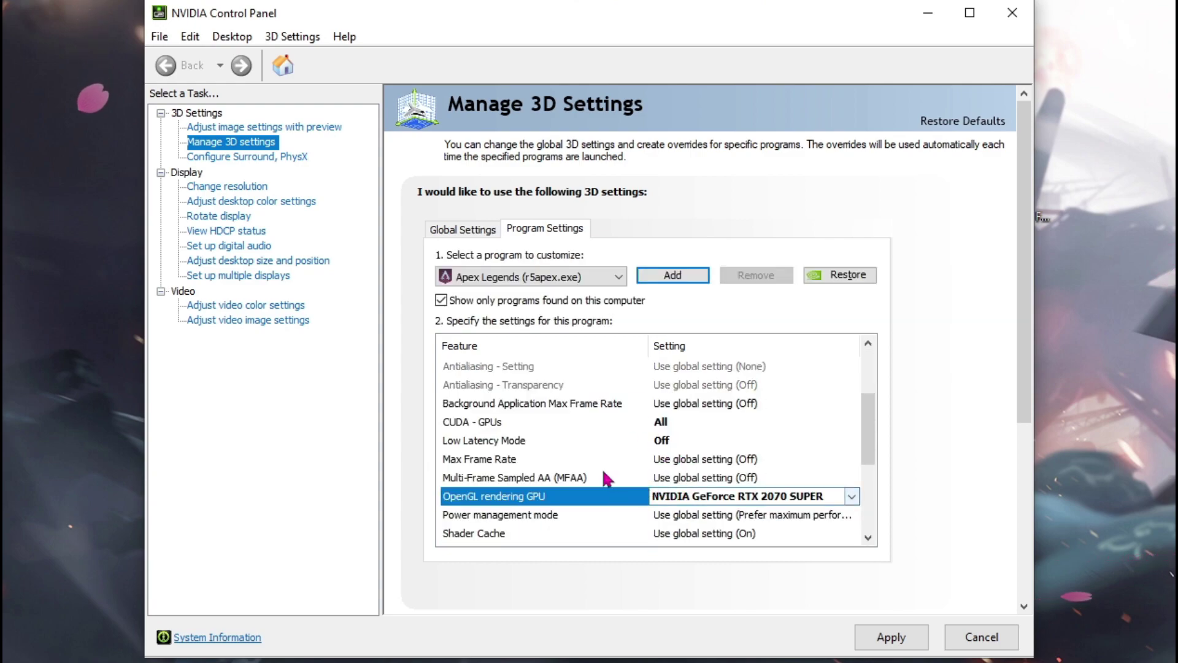
click(713, 447)
click(717, 447)
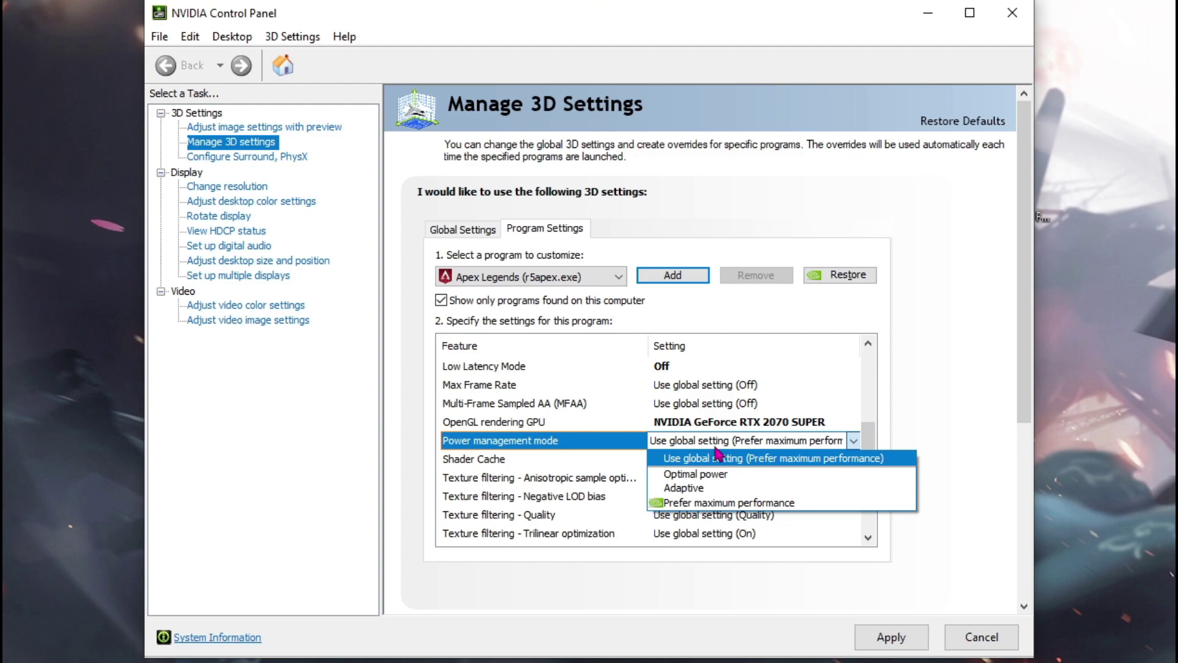
click(737, 502)
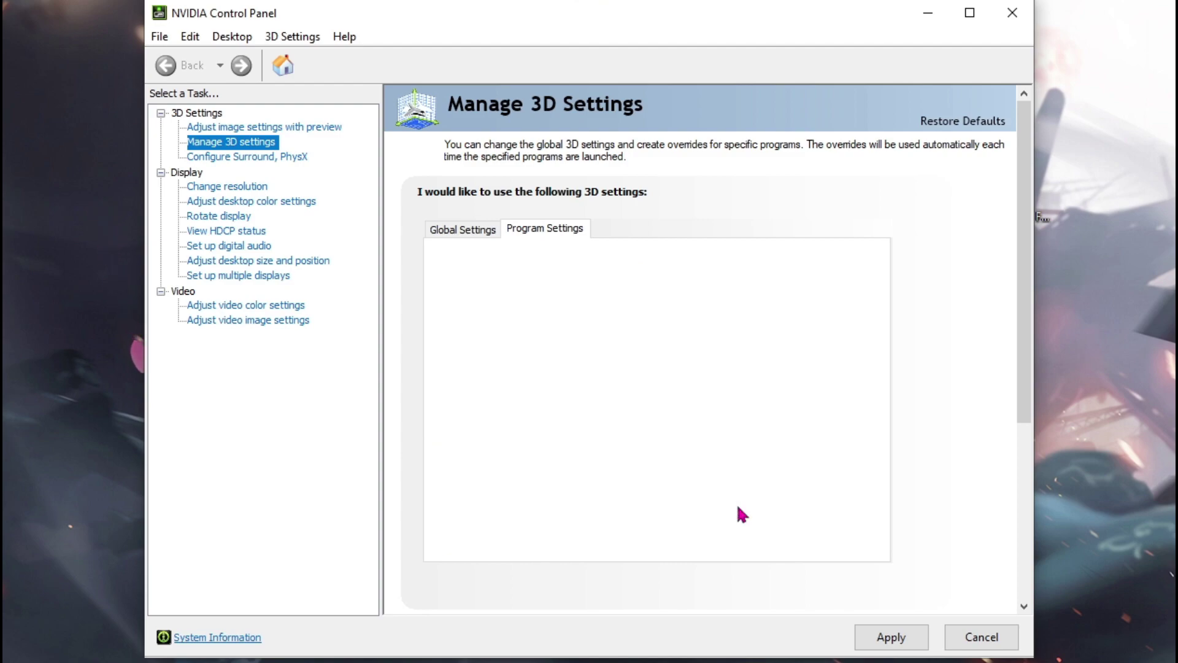
Step: Set texture filtering quality to High performance, Threaded optimization On and Vertical sync Off
scroll(503, 433, down, 4)
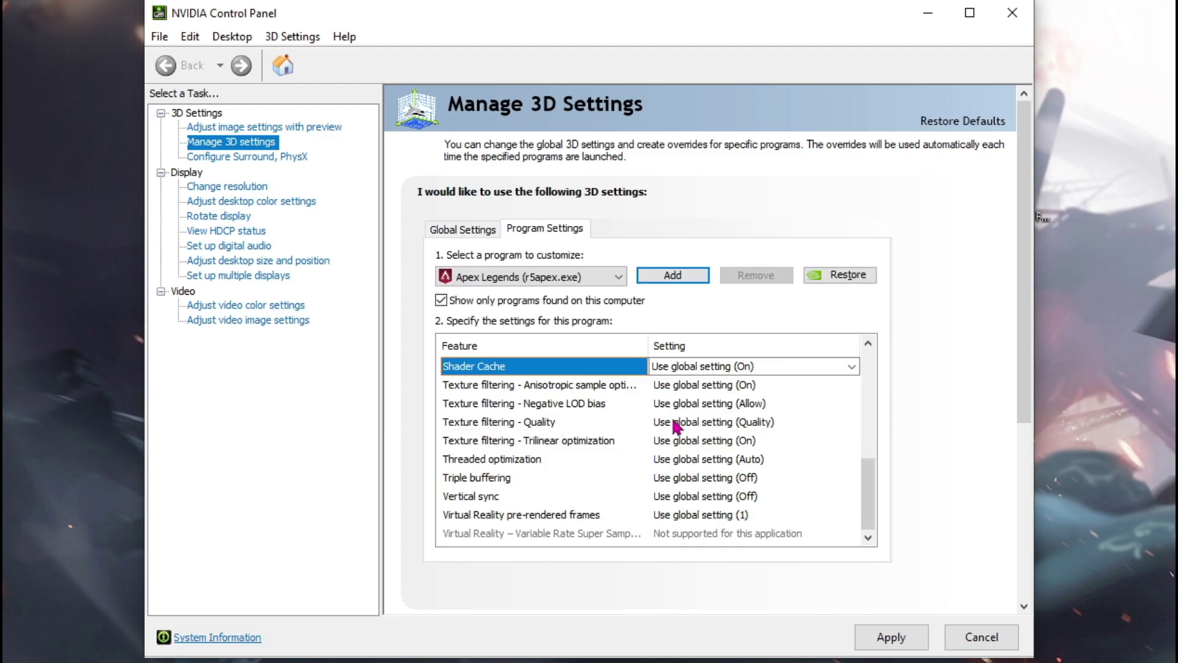
click(677, 425)
click(676, 425)
click(681, 500)
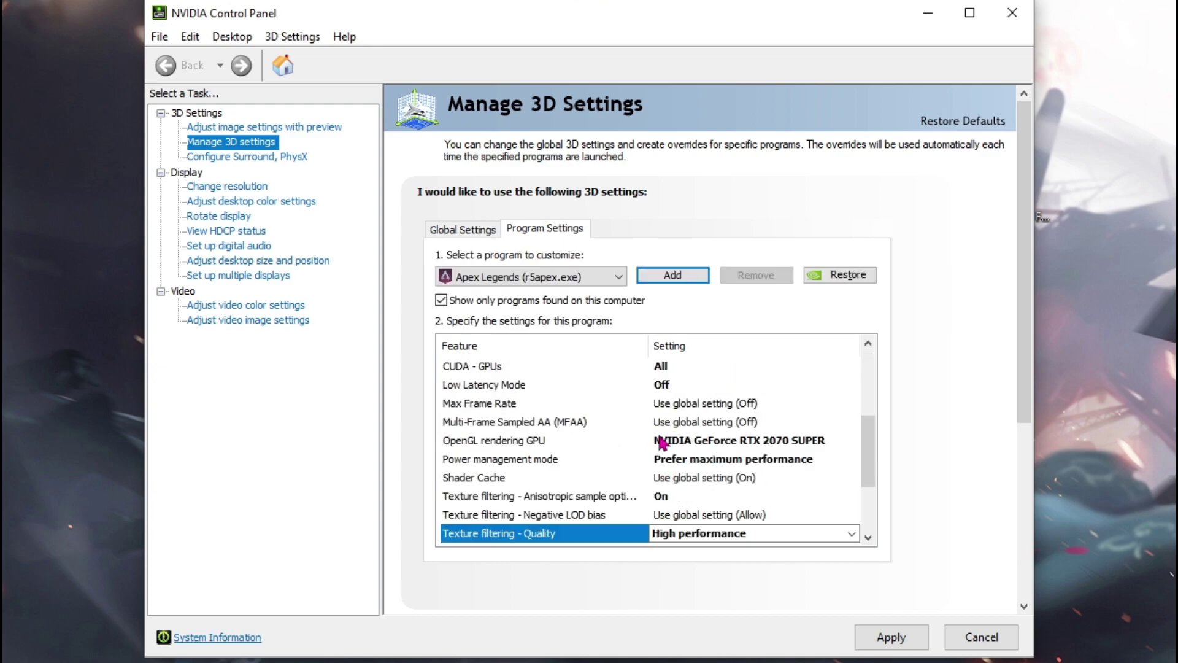
scroll(661, 442, down, 2)
click(666, 467)
click(665, 467)
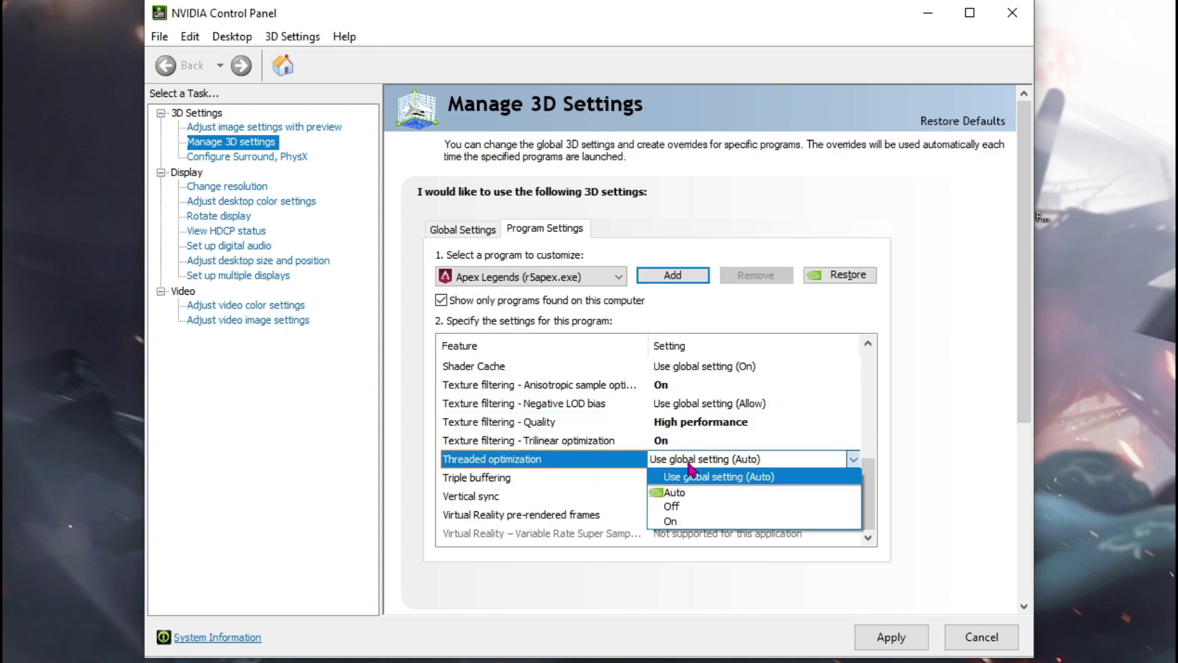
click(659, 525)
scroll(608, 497, down, 2)
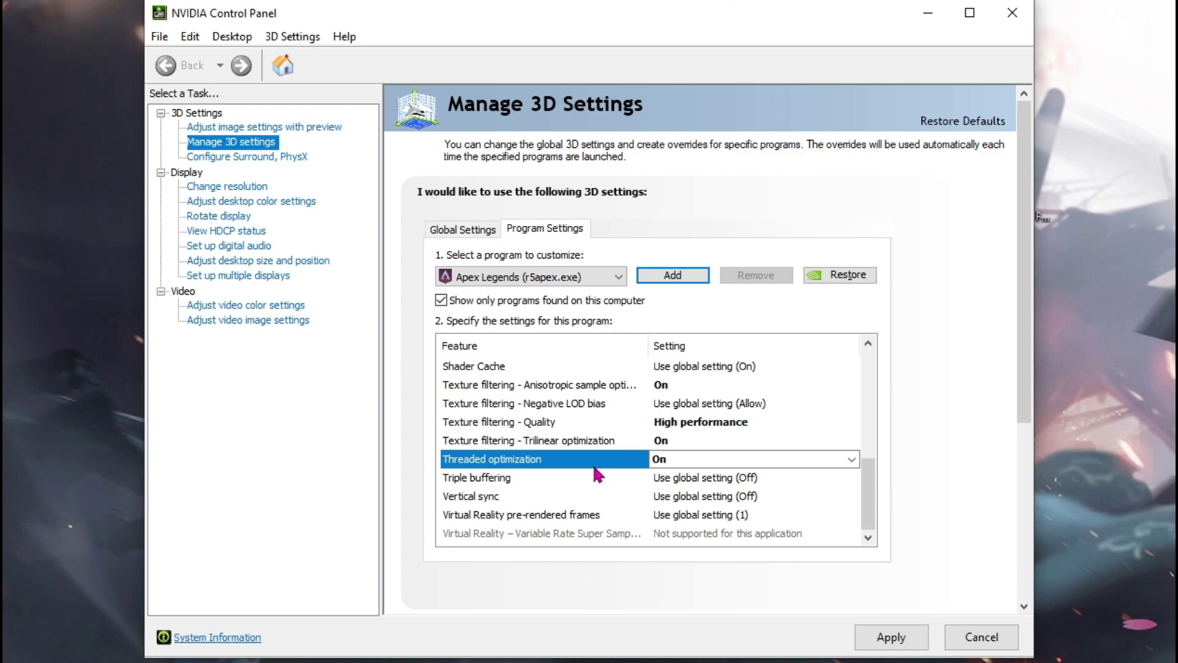
click(730, 500)
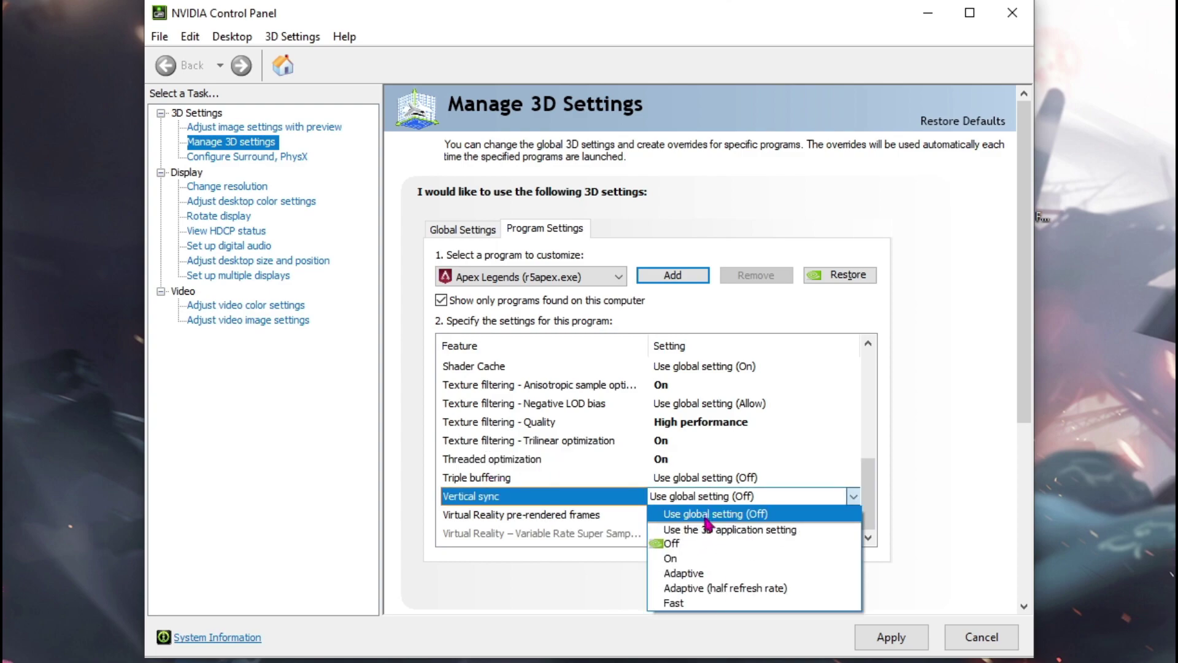
click(687, 542)
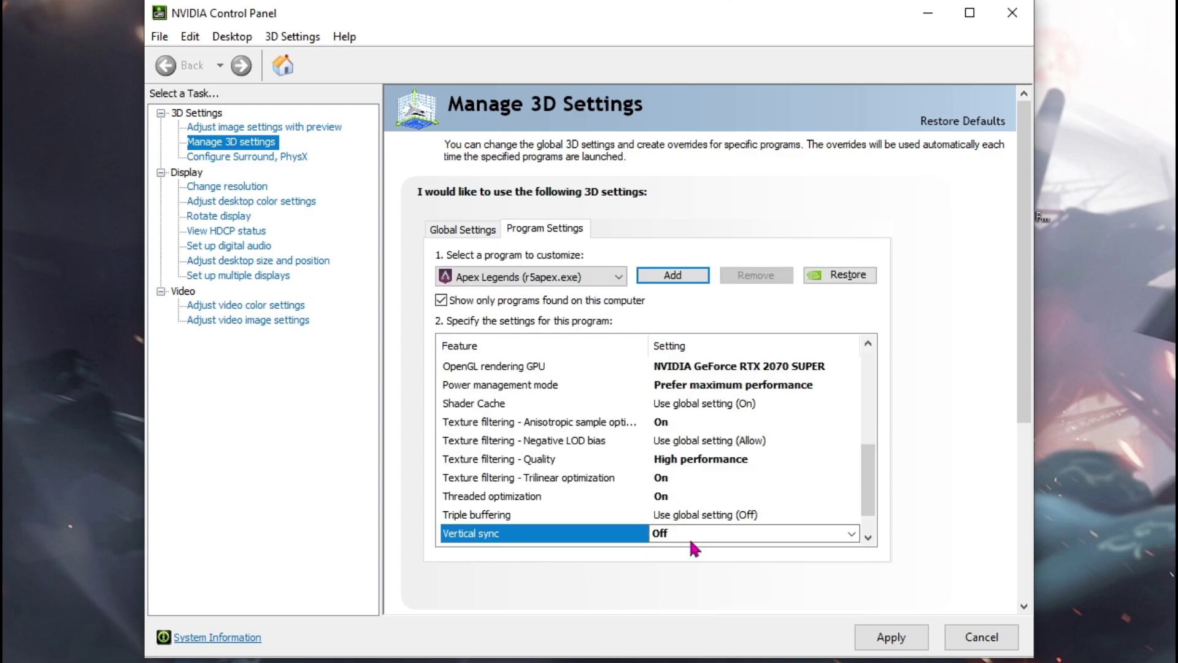
scroll(698, 463, up, 6)
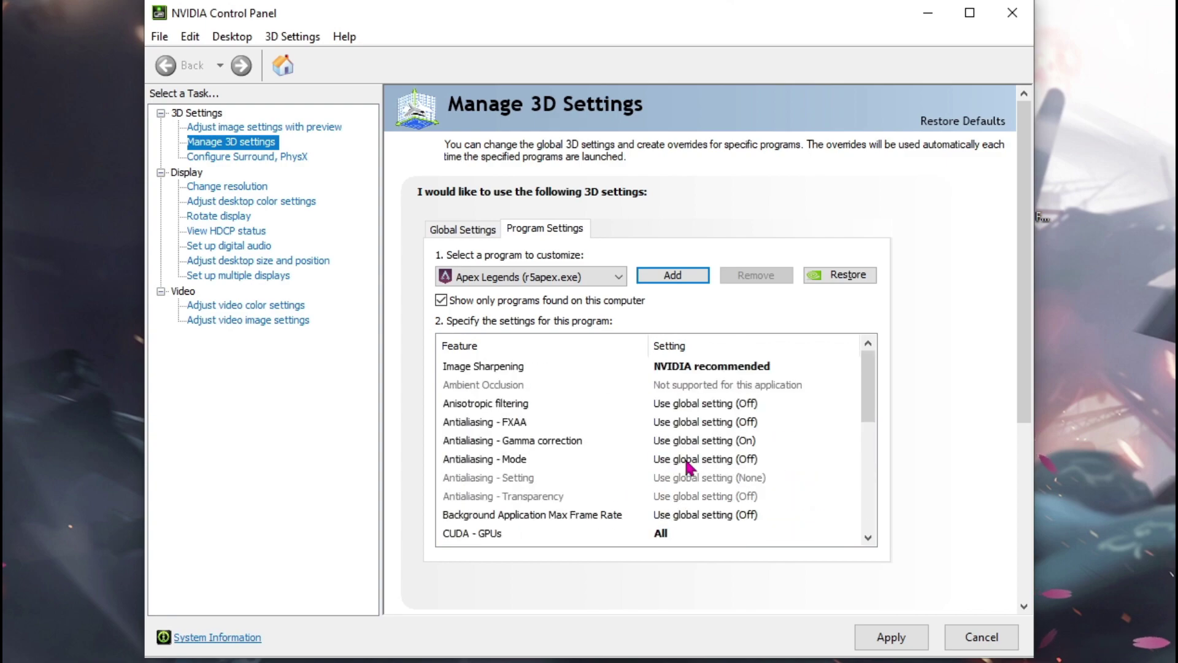
scroll(687, 467, down, 3)
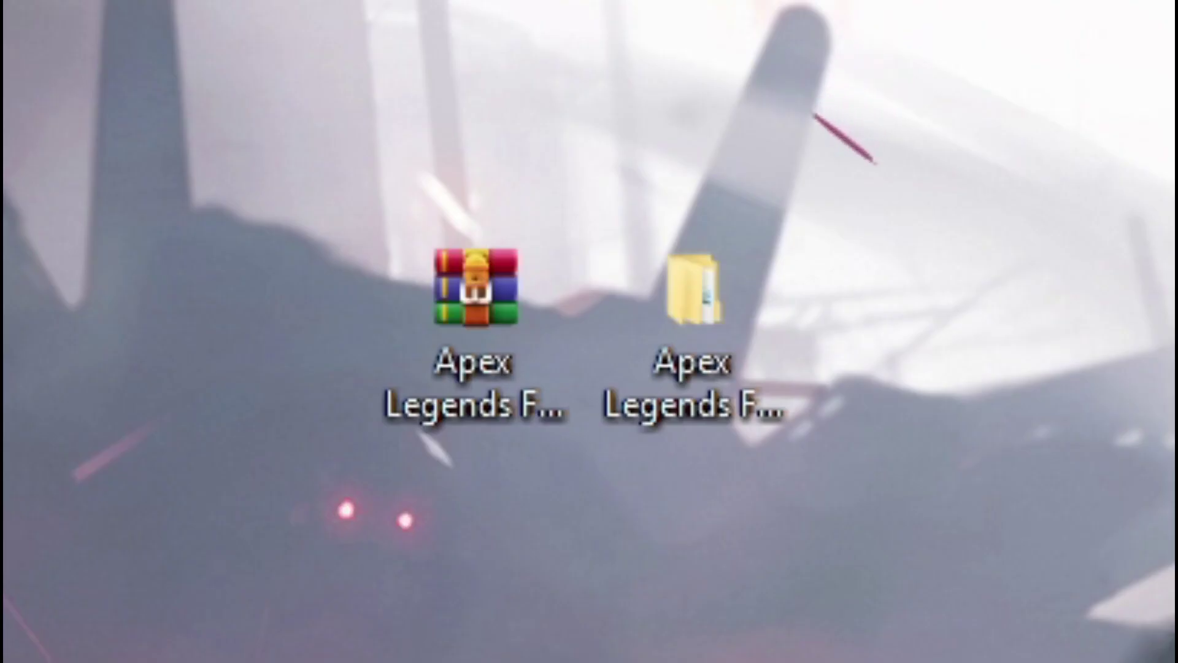
Step: Open the extracted Apex Legends FPS Boost Pack folder from the desktop
drag(192, 123, 1015, 645)
click(184, 150)
drag(184, 150, 798, 460)
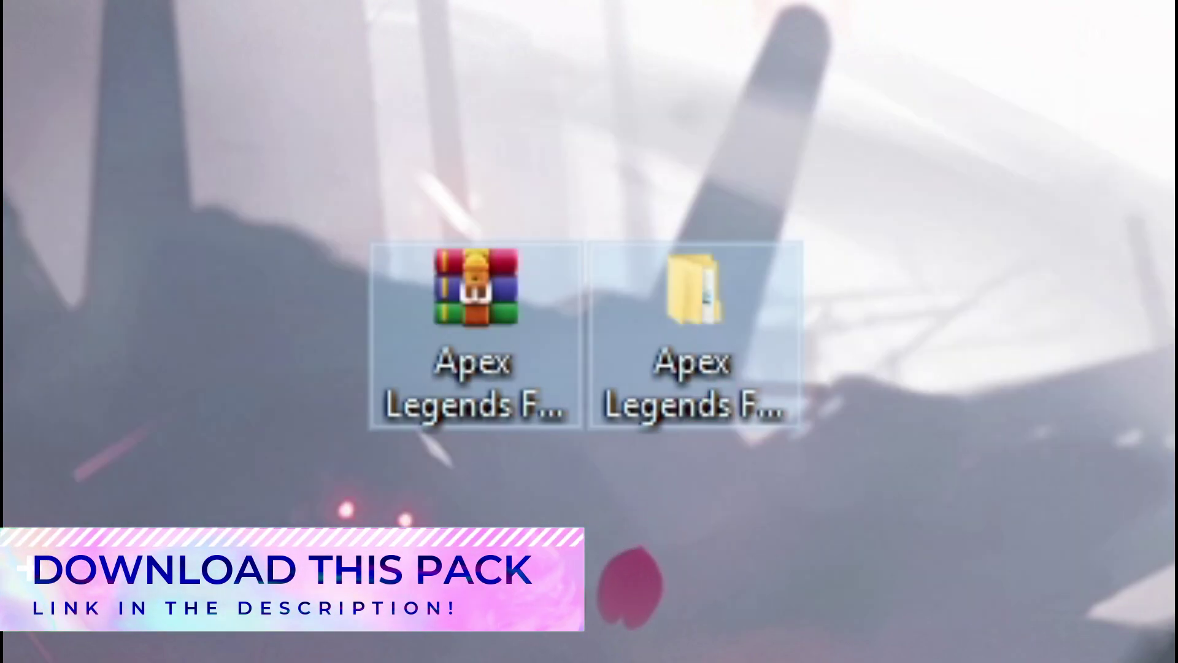
click(1168, 632)
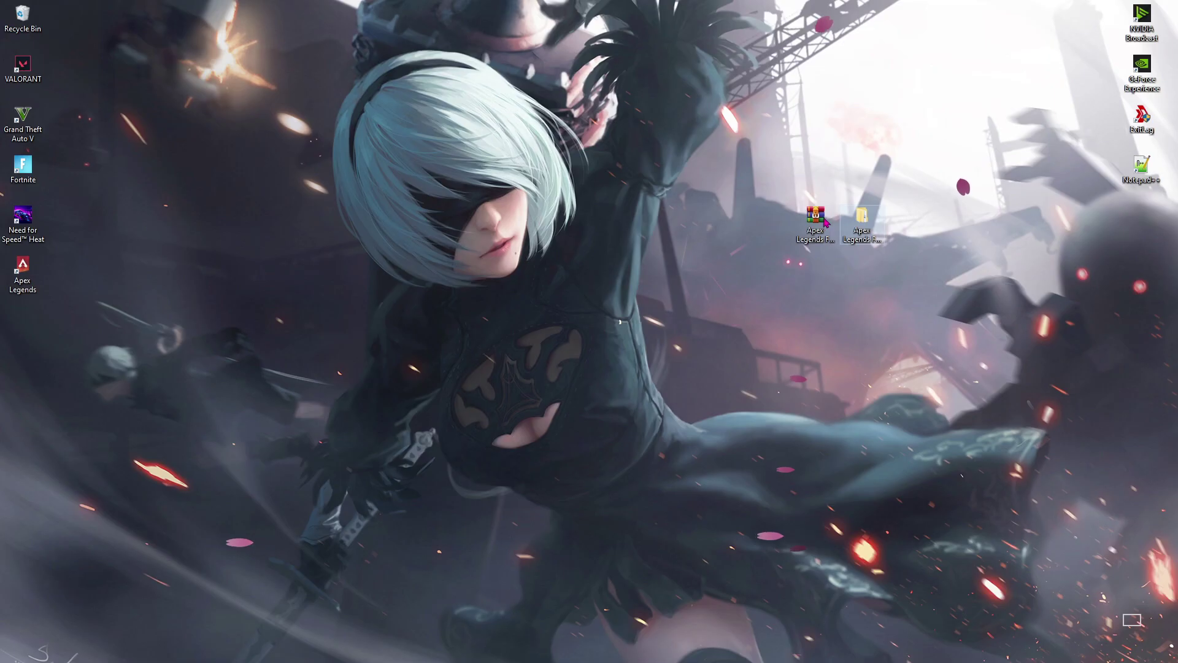
click(508, 306)
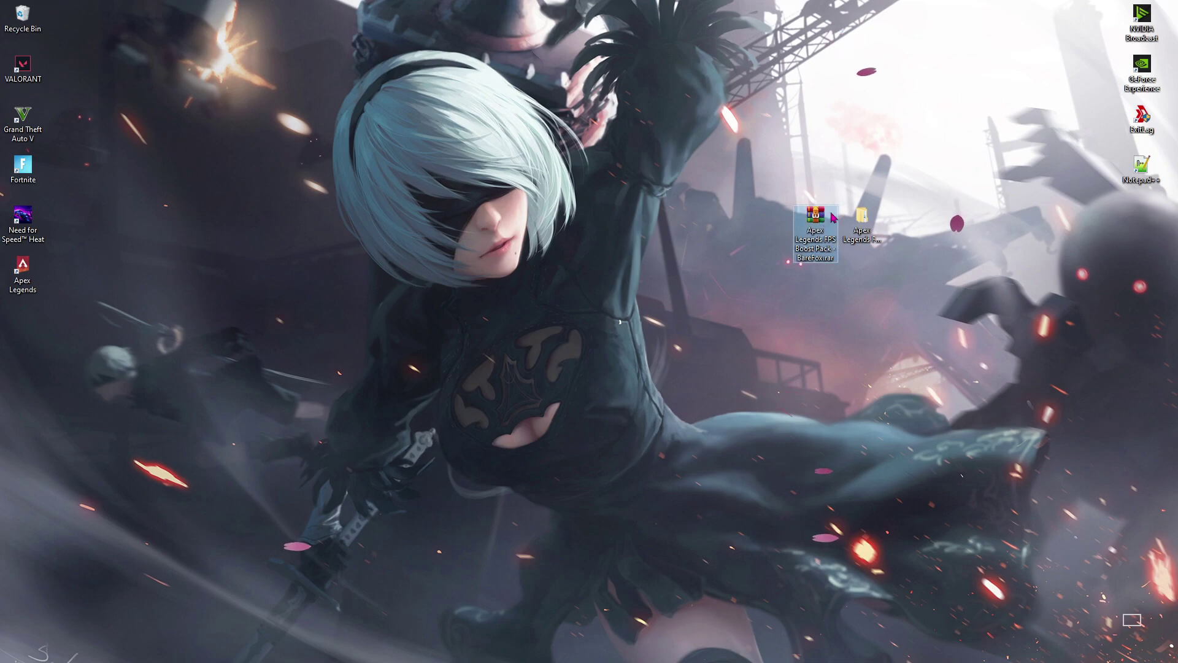
click(868, 219)
double_click(869, 218)
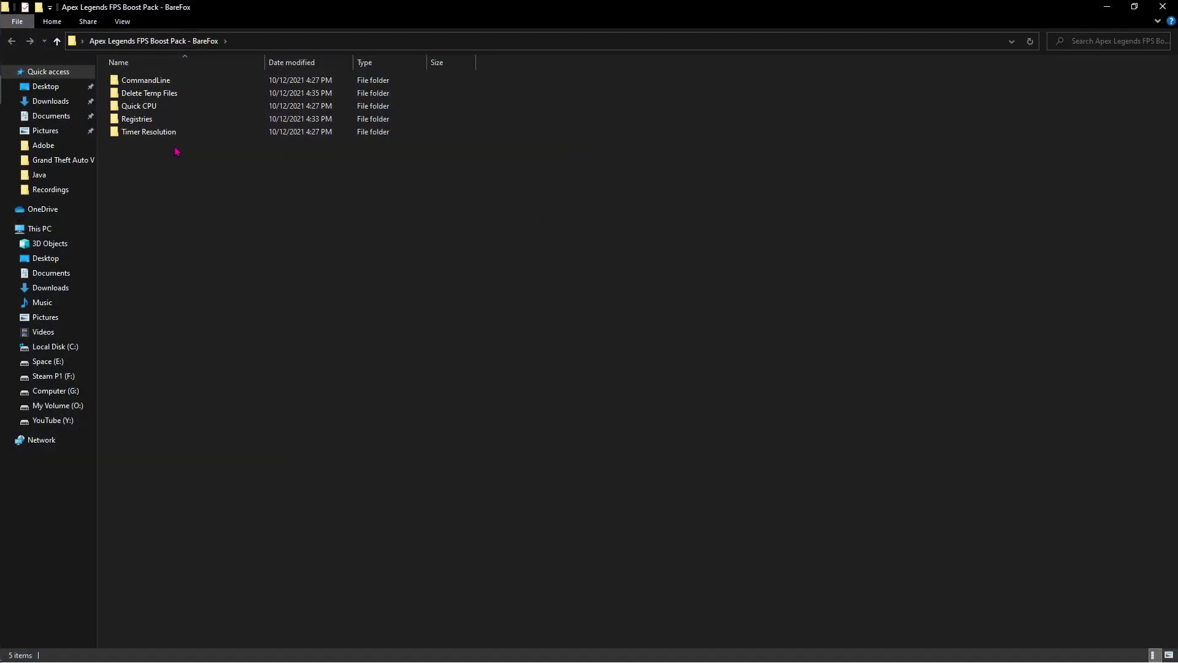
Step: Open CommandLine\command.txt in Notepad and select all of its launch options text
double_click(152, 86)
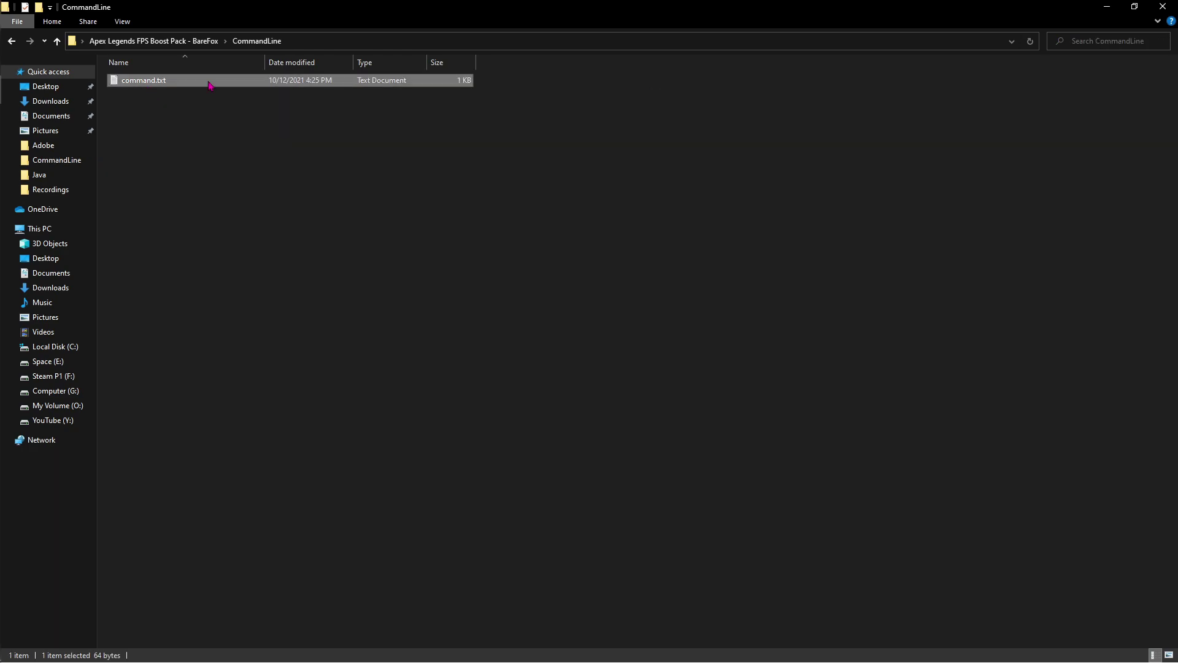
double_click(206, 83)
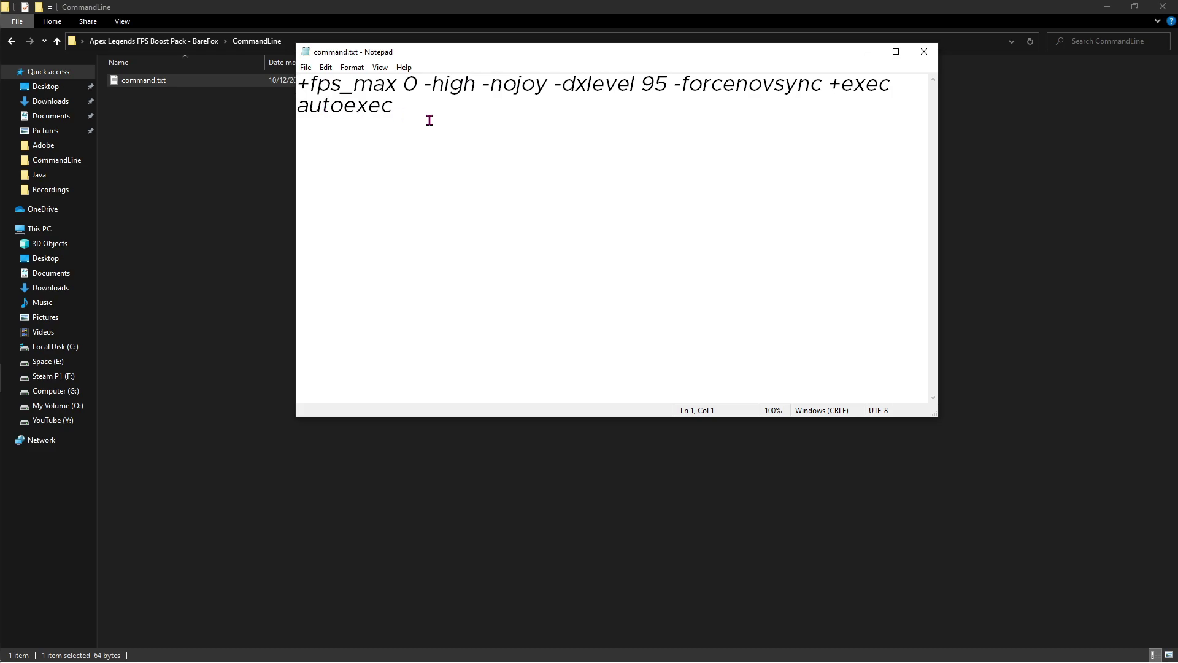
key(ctrl+a)
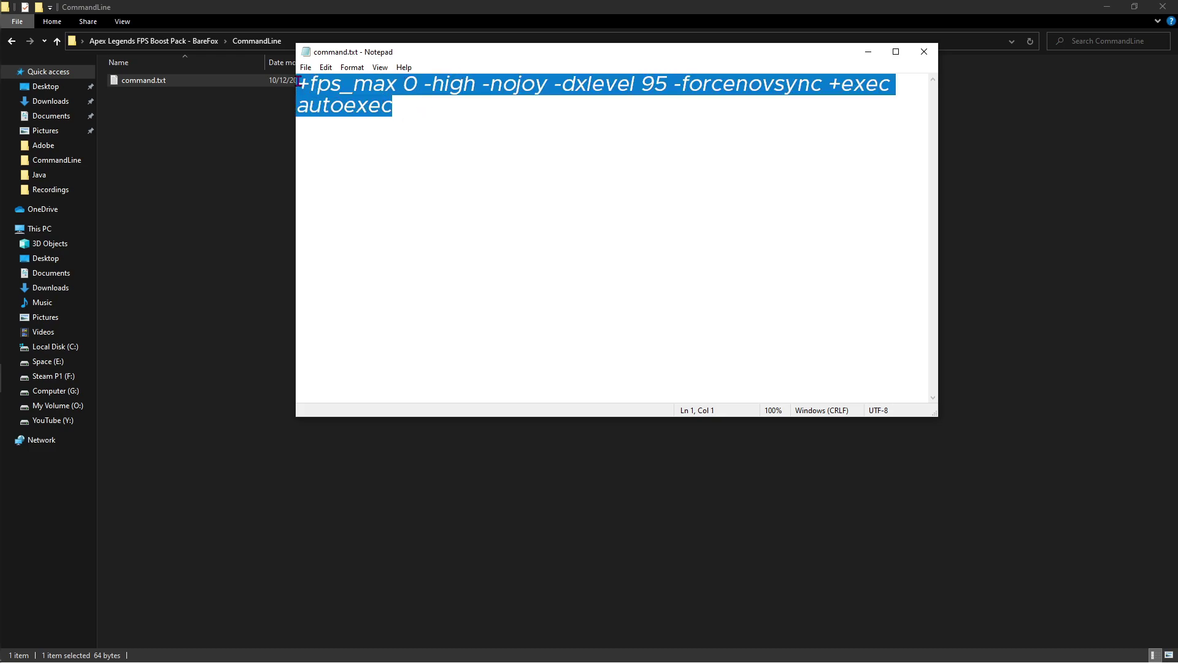
key(super)
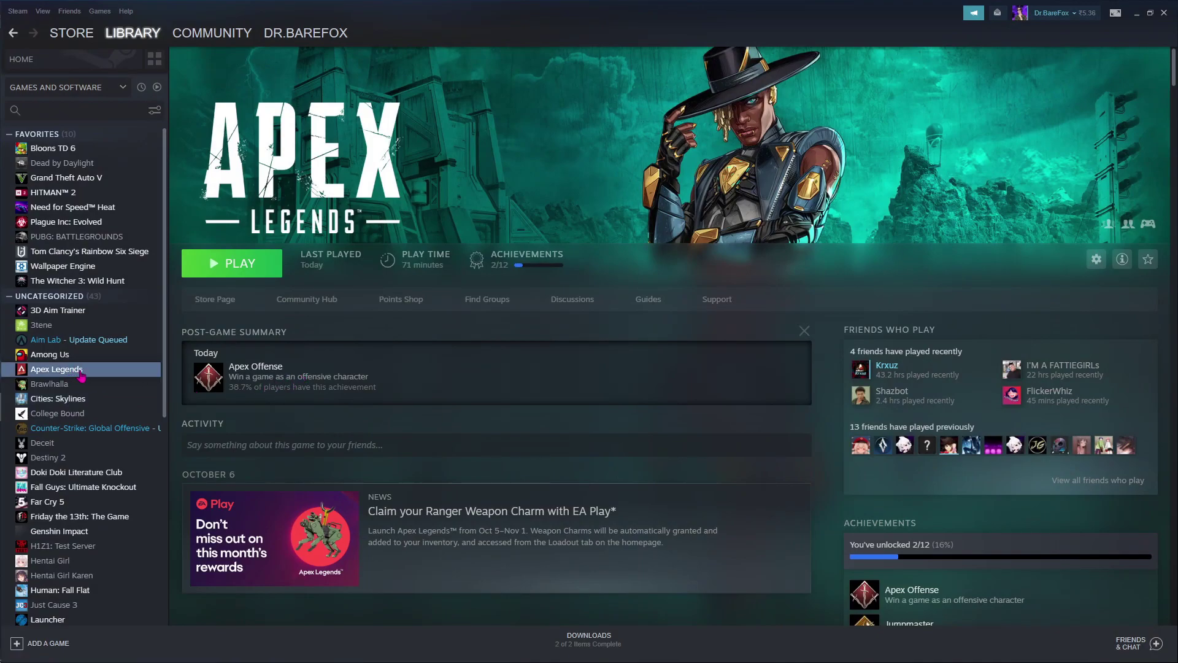
Step: Put +fps_max 0 -high -nojoy -dxlevel 95 -forcenovsync +exec autoexec in Apex Legends' Steam launch options
right_click(80, 374)
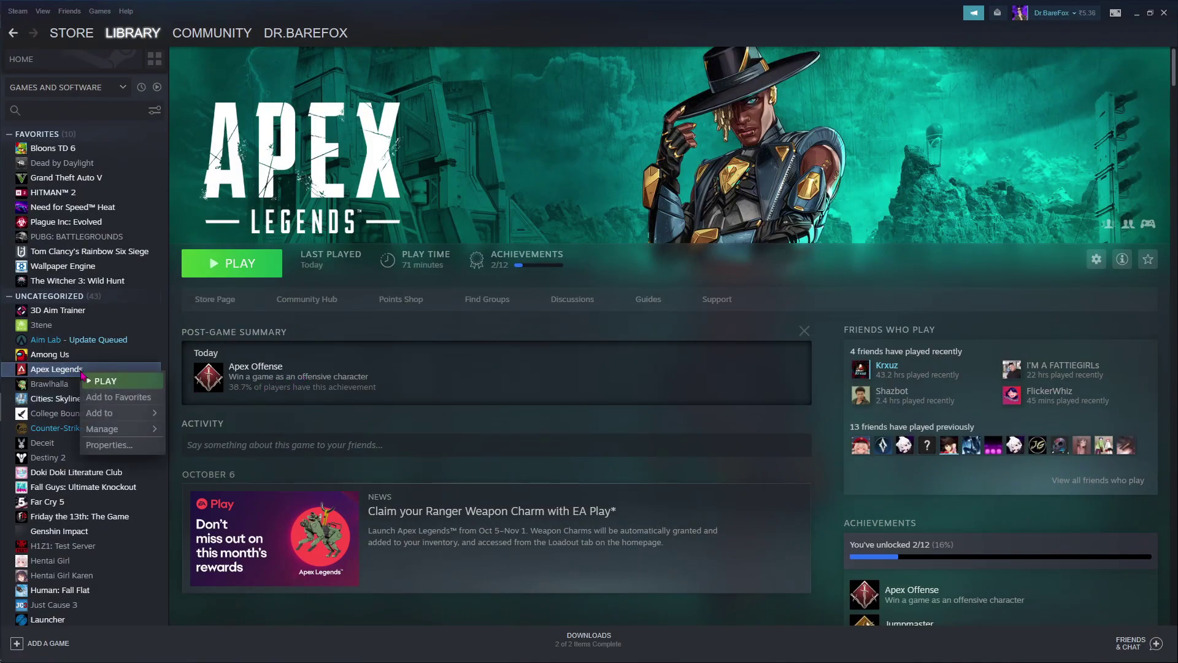
click(103, 444)
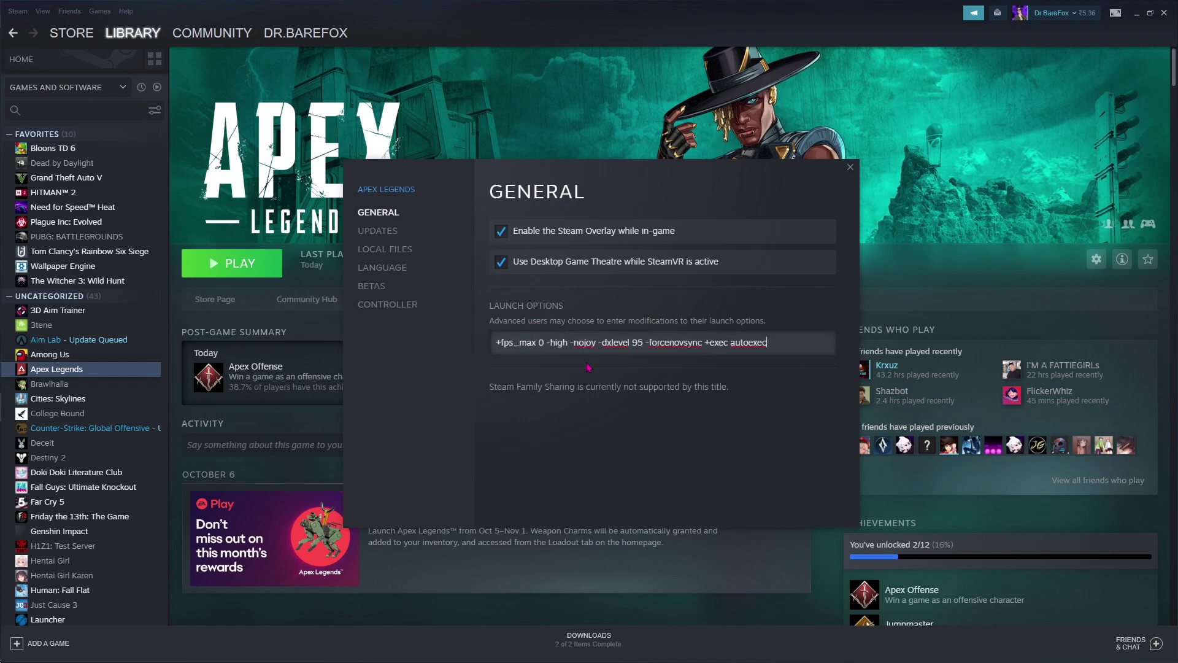
click(850, 167)
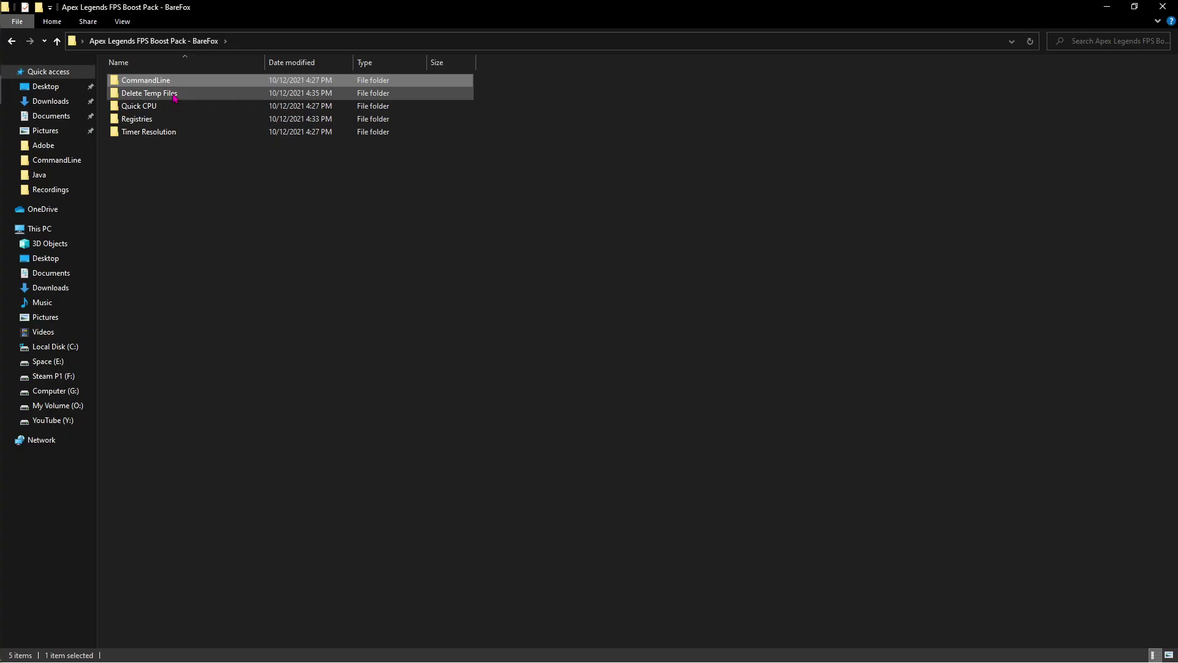
Step: Run Delete Temp Files.bat as administrator, then return to the boost pack folder
click(153, 97)
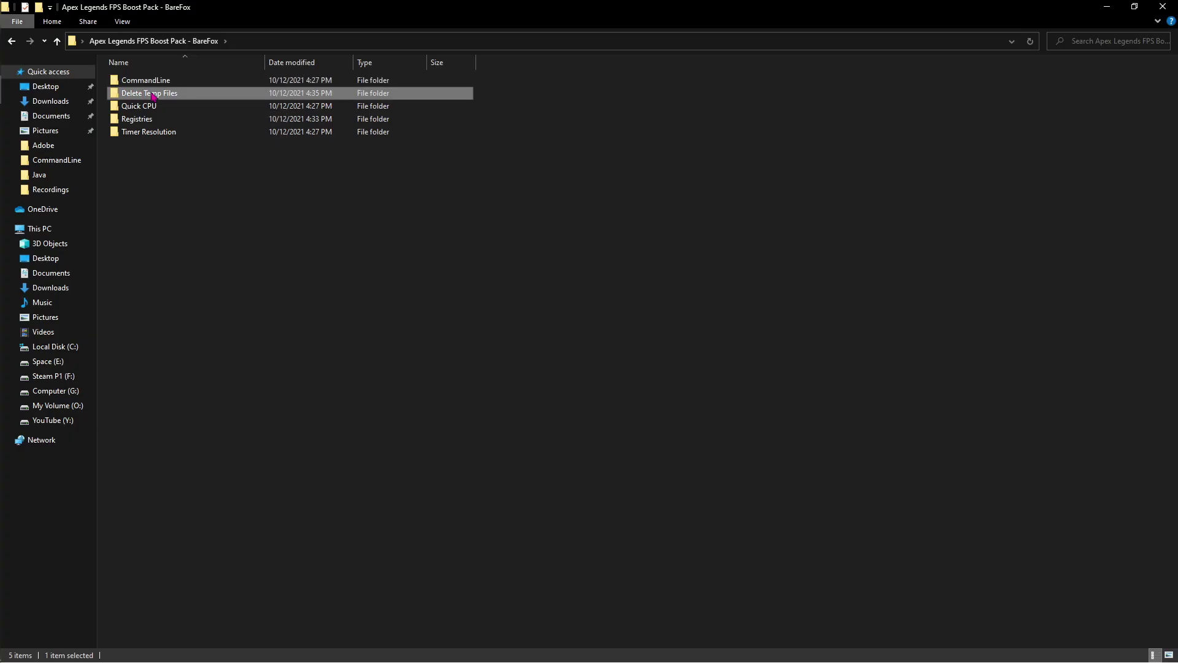
double_click(152, 97)
click(164, 82)
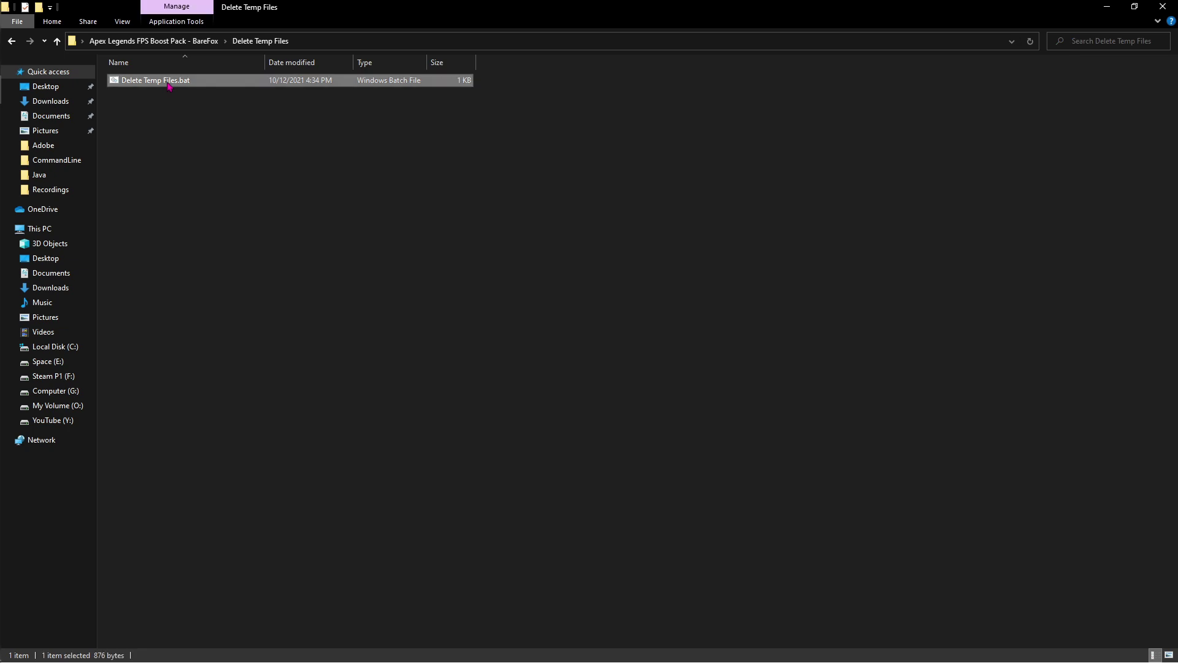
right_click(169, 86)
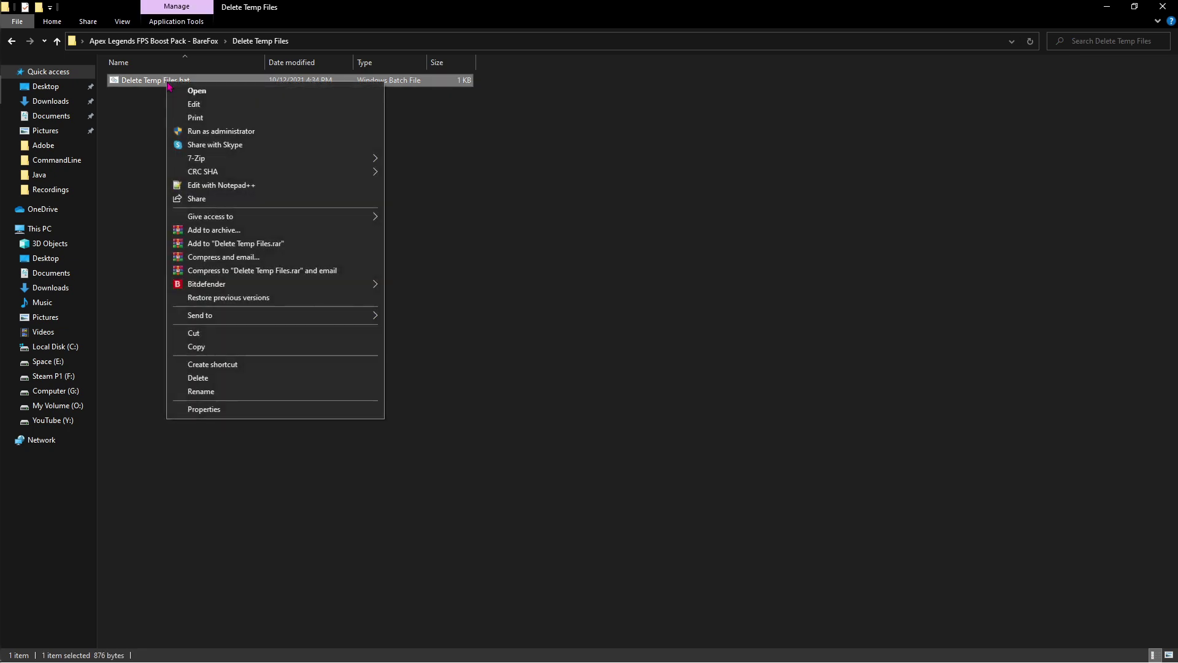
click(211, 133)
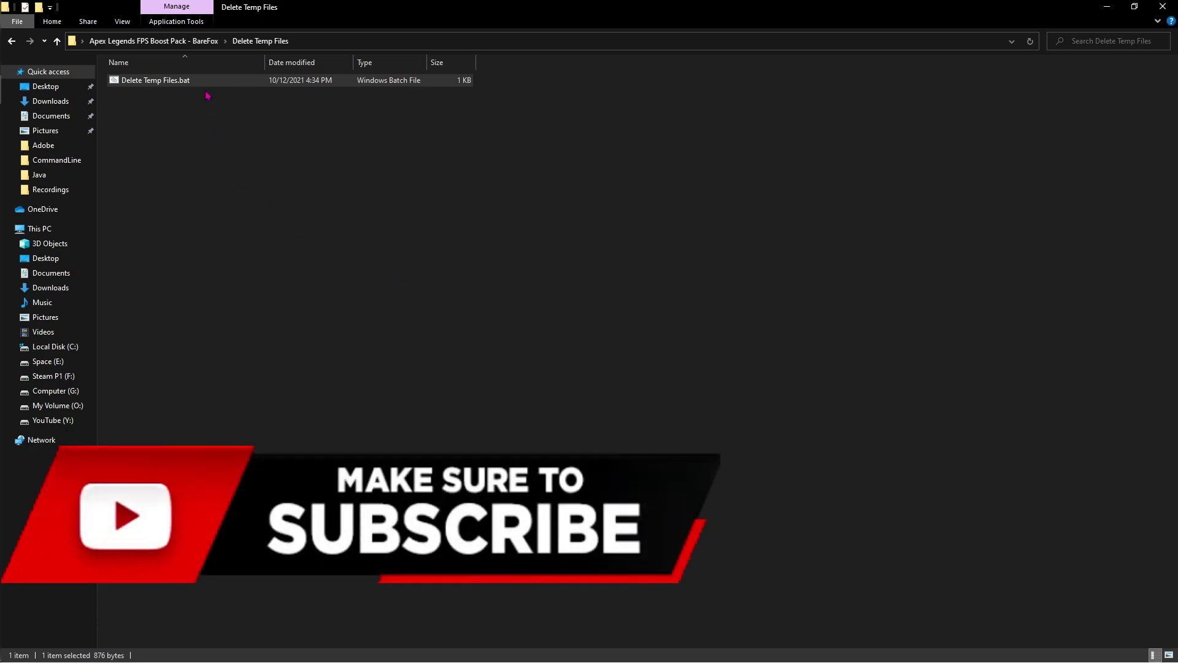
click(184, 40)
Step: Apply the Bitsum Highest Performance power plan in Quick CPU with all sliders at 100%
double_click(153, 107)
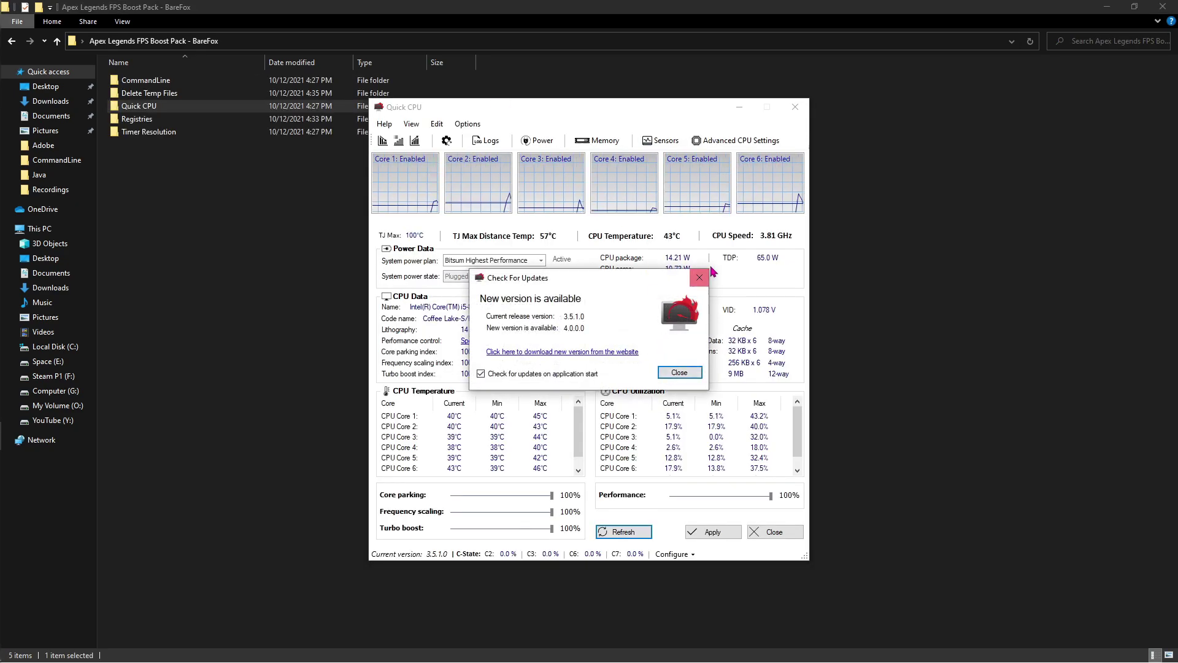
click(677, 372)
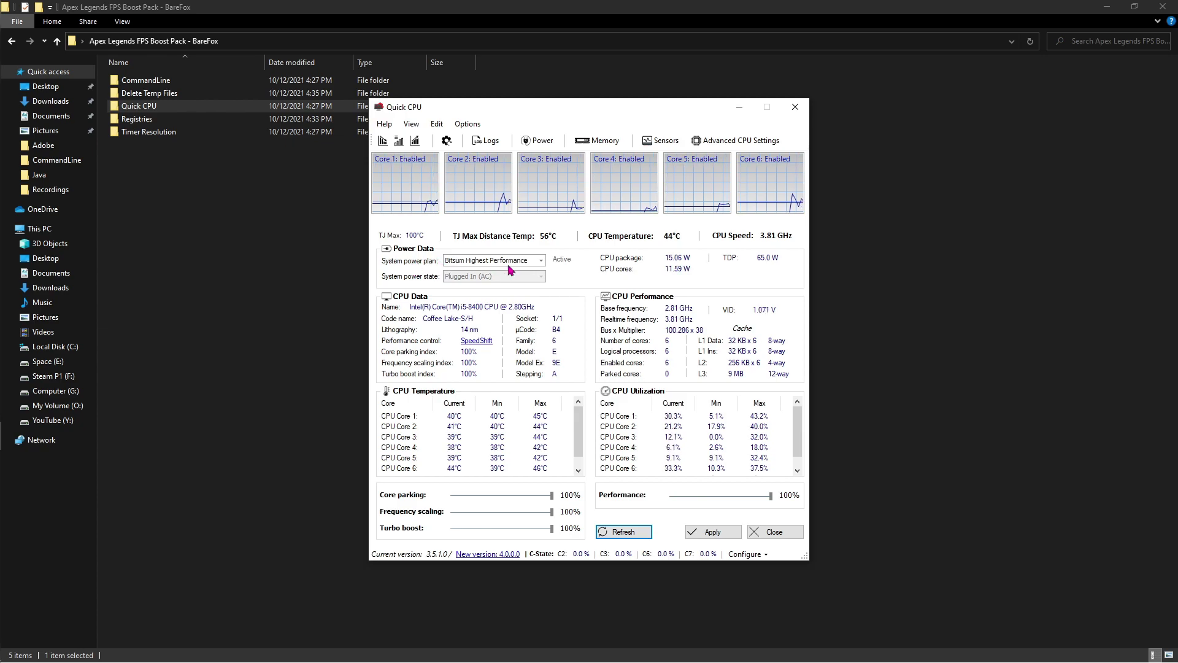
click(541, 261)
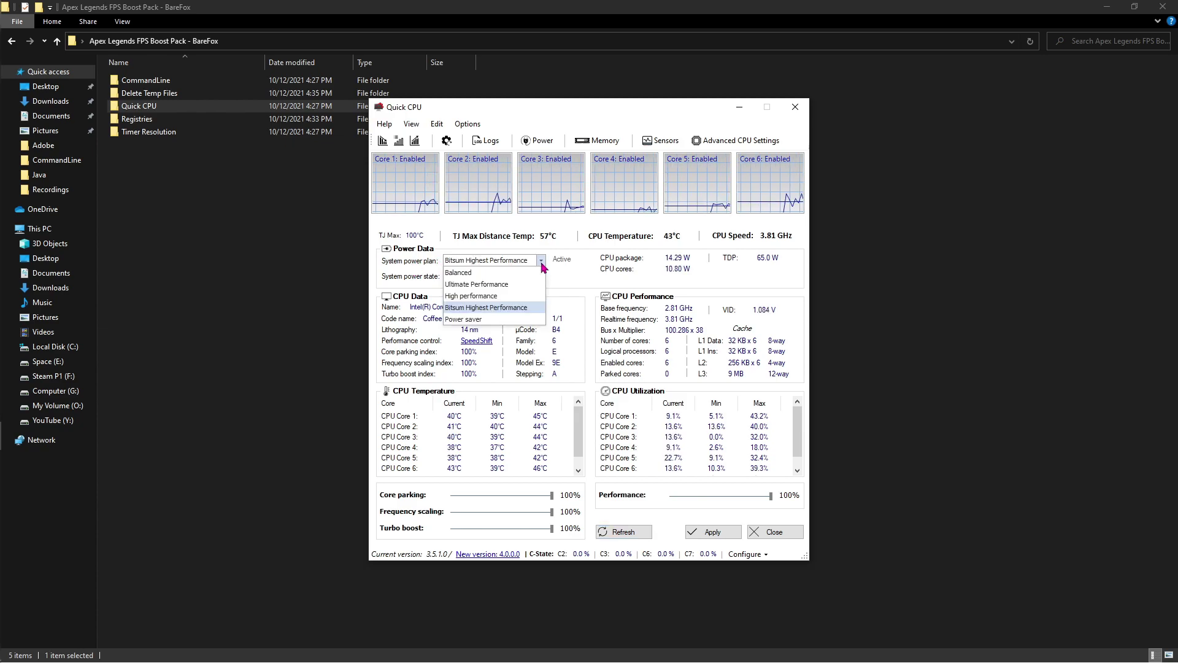
click(471, 308)
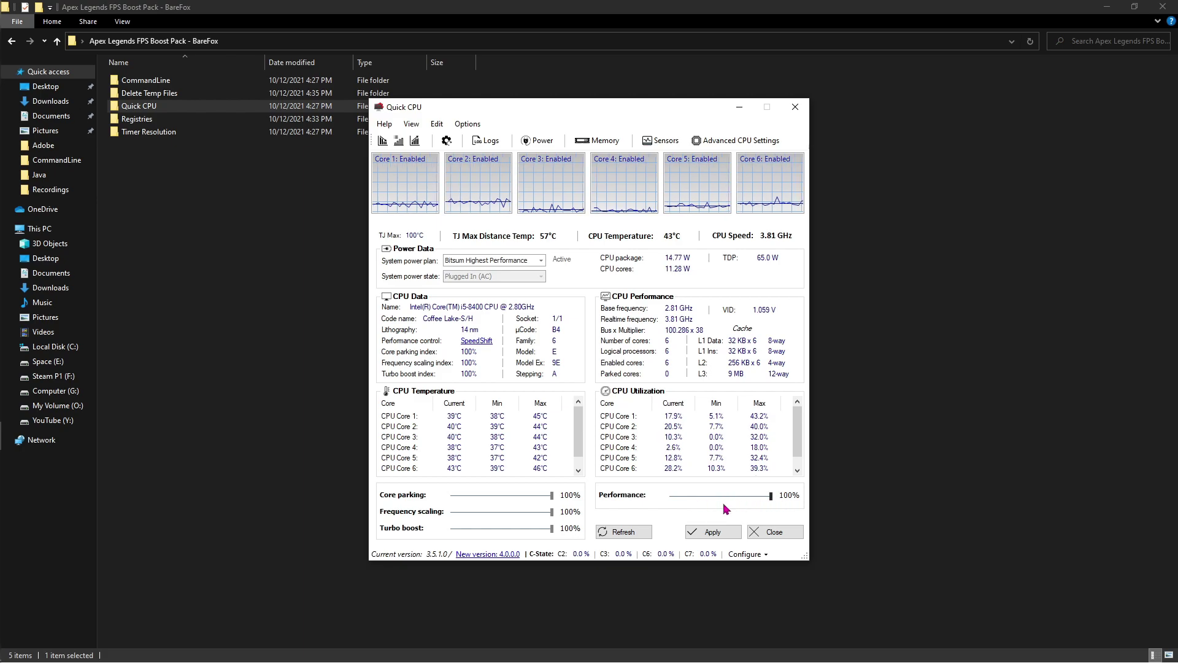
click(711, 531)
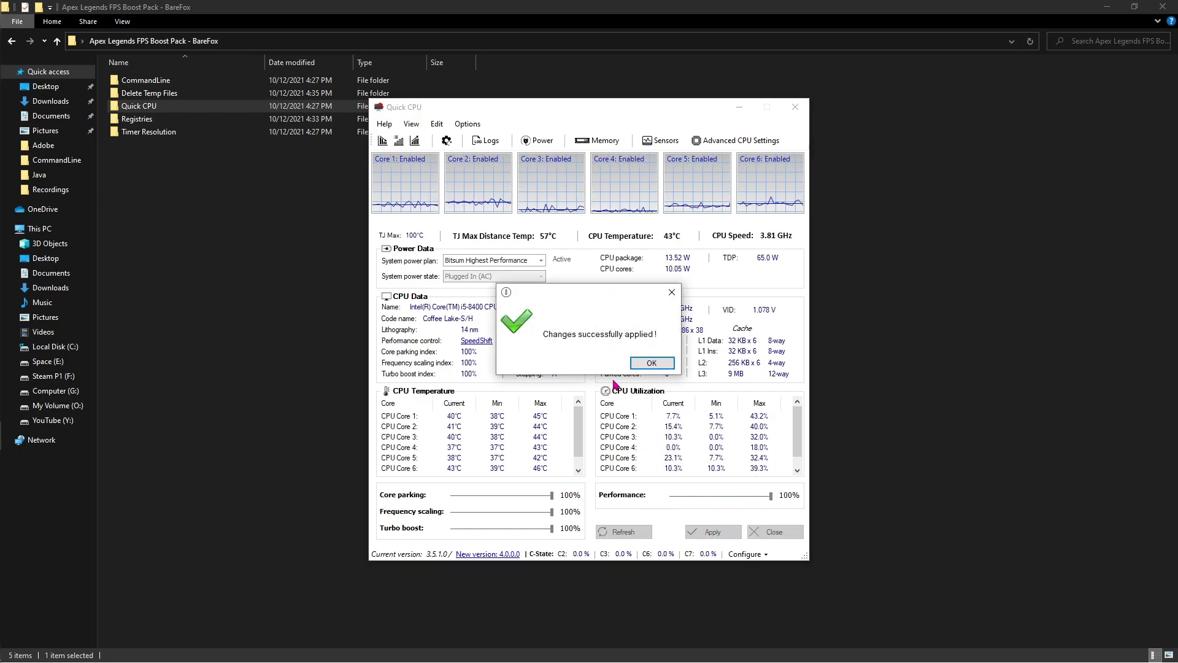
click(644, 364)
Step: Clean the working set, system cache and standby list in Quick CPU, then exit the tool
click(592, 146)
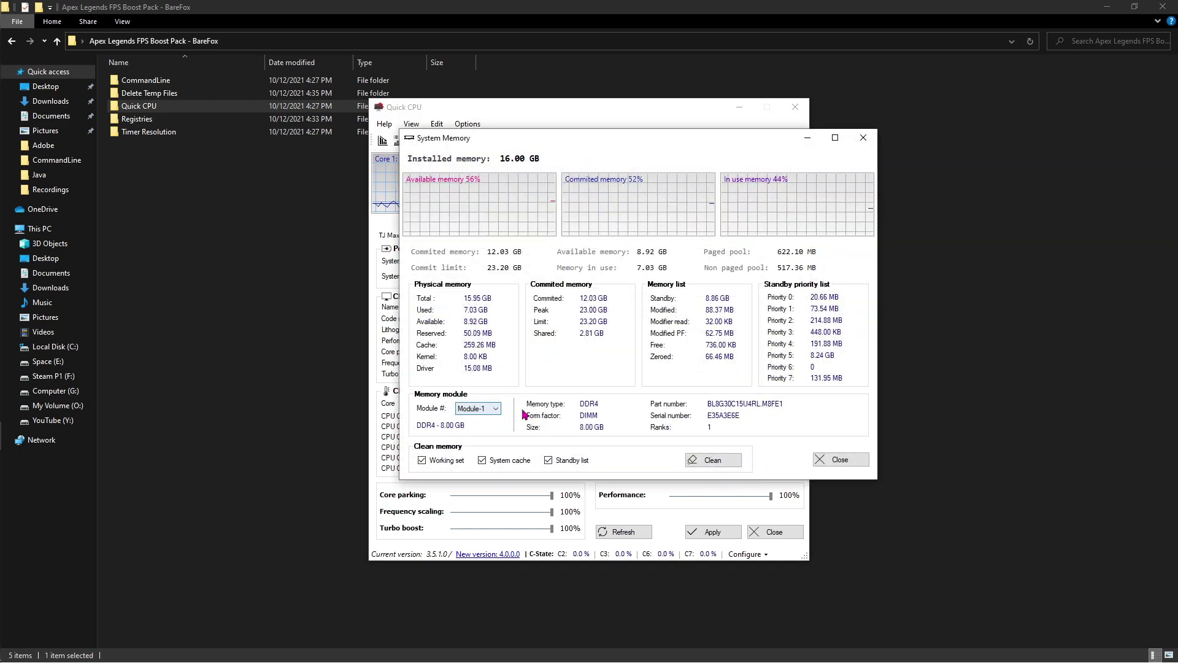
click(707, 462)
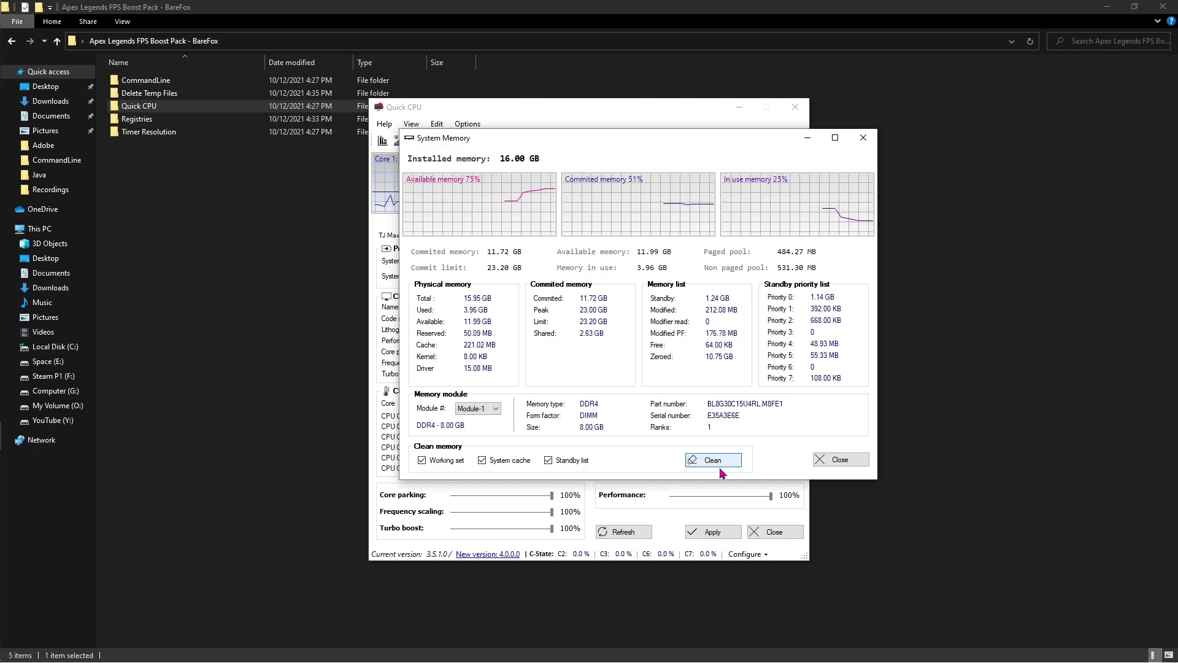
click(826, 461)
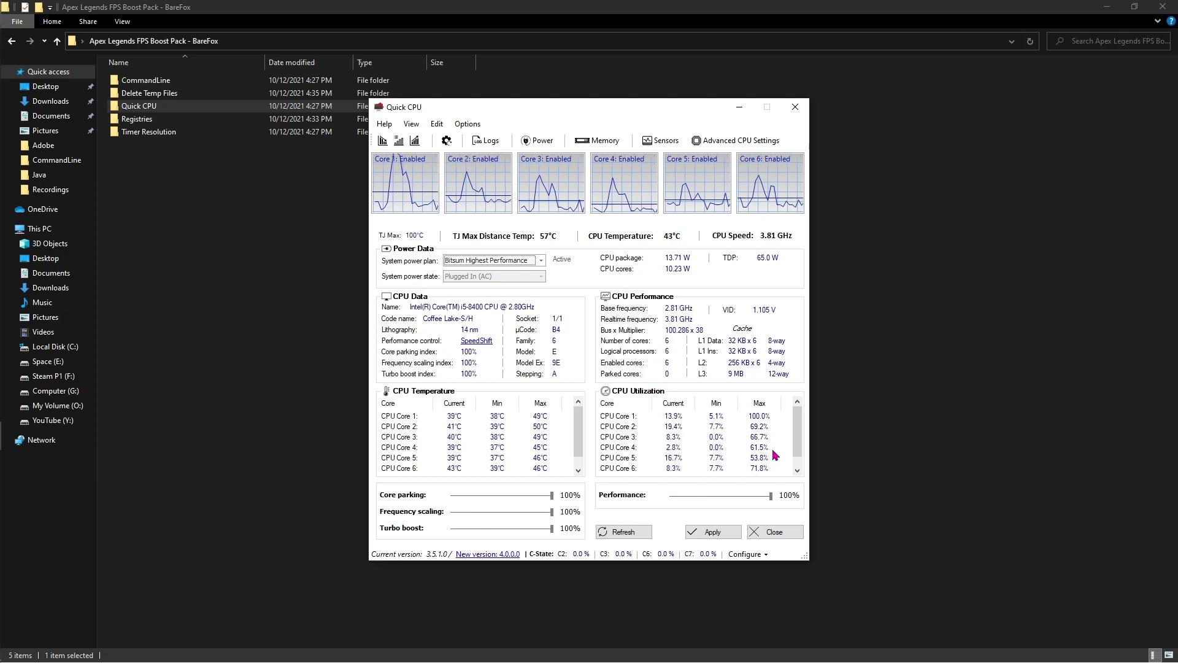
click(794, 107)
click(185, 121)
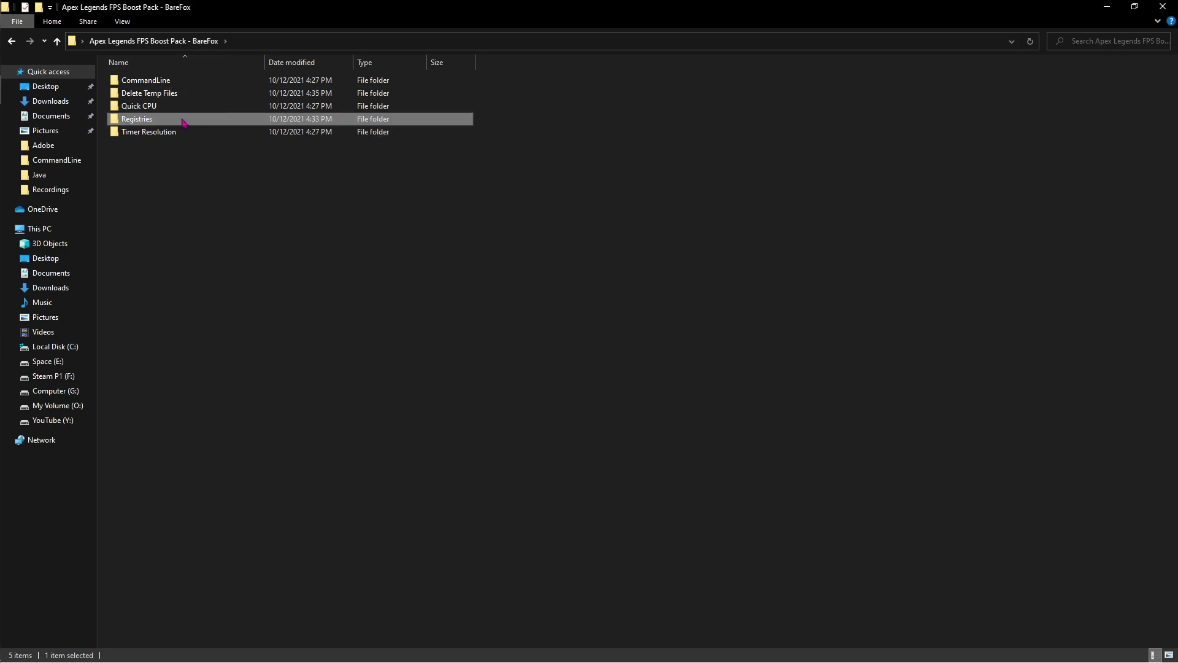
Step: Merge Clear Windows Paging File.reg from the Registries folder, then return to the boost pack folder
double_click(136, 119)
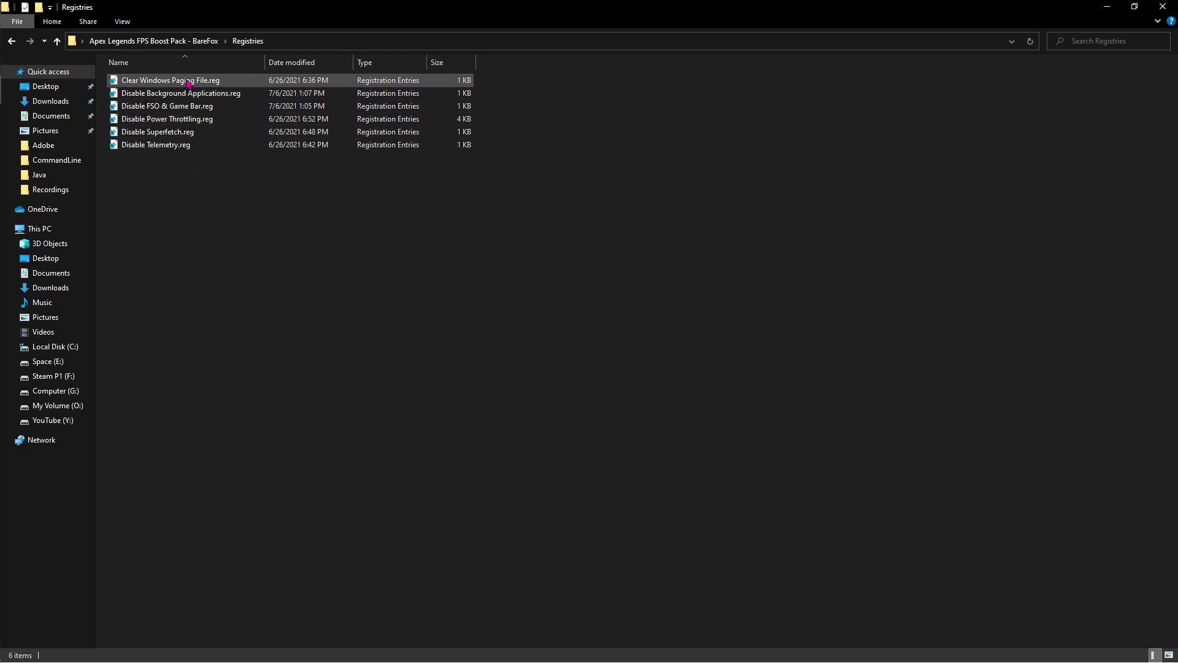
right_click(187, 80)
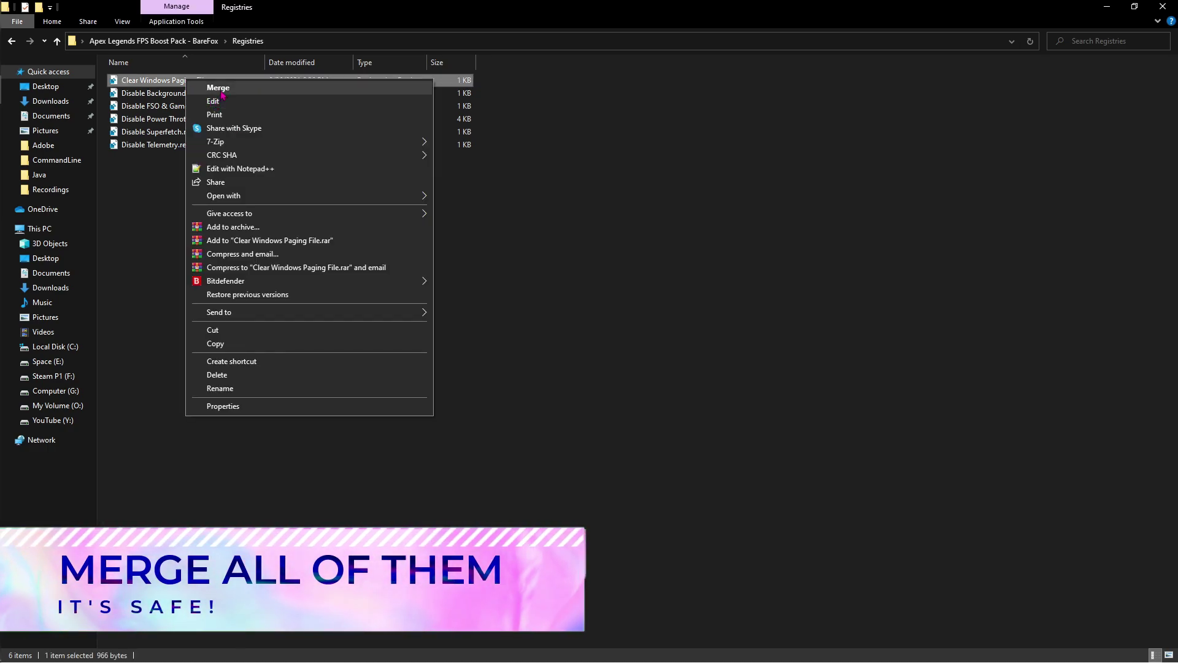
click(135, 234)
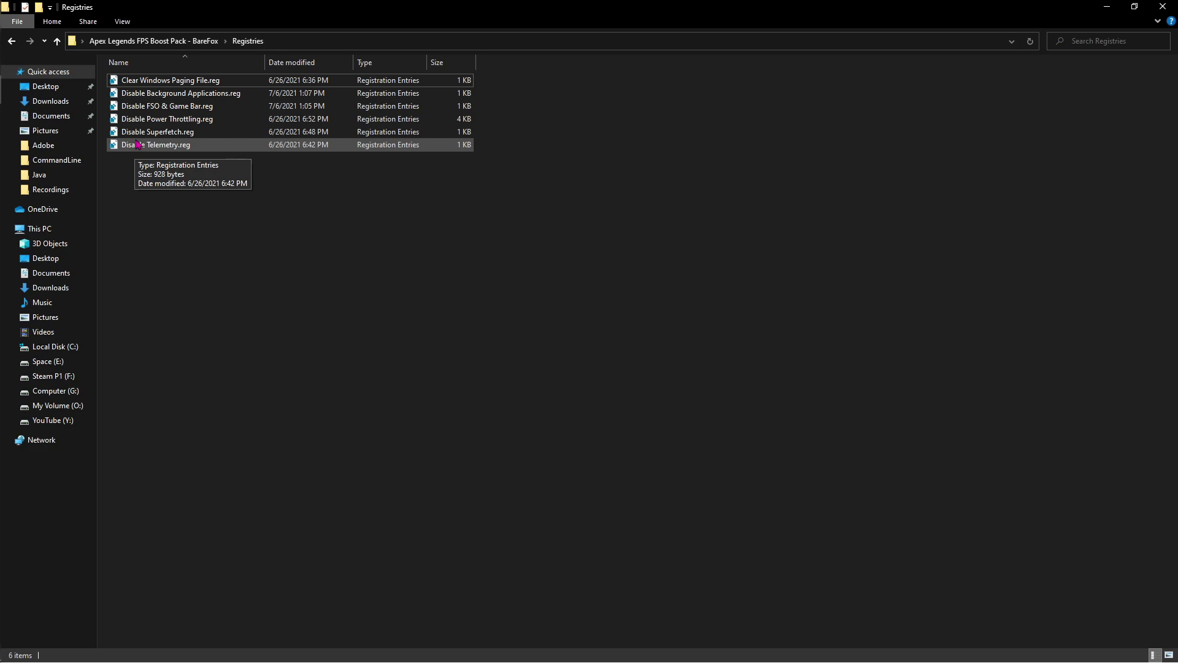
key(BackSpace)
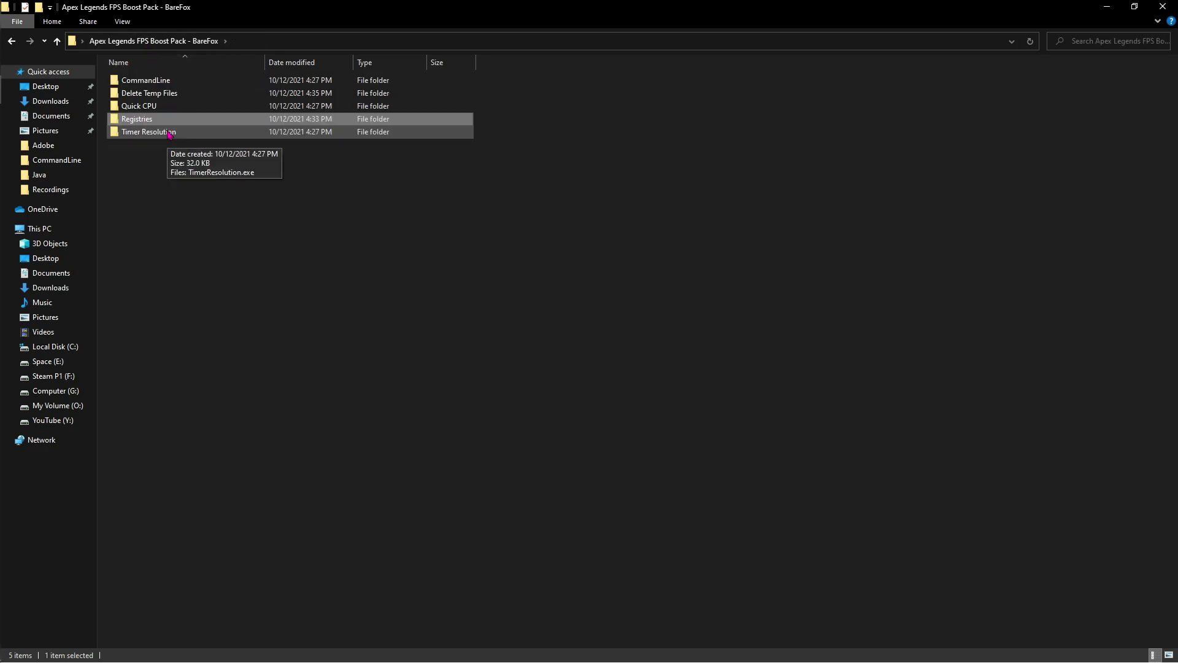
Step: Run TimerResolution at its 0.500 ms maximum in the background and close Explorer
double_click(170, 132)
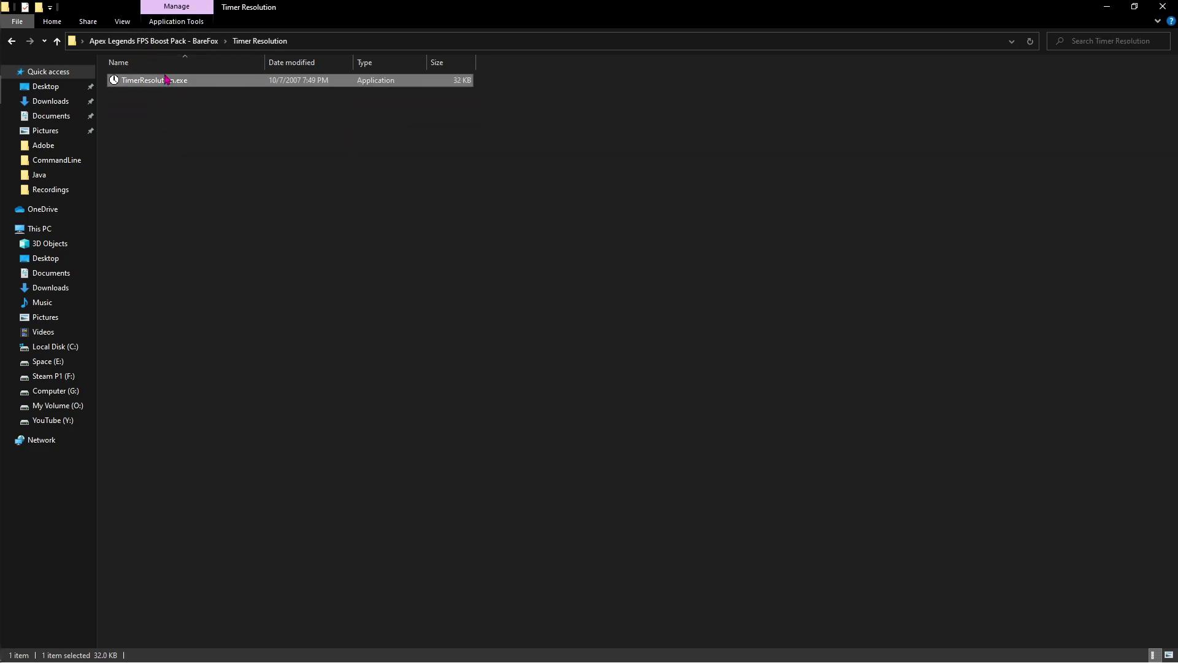
click(513, 378)
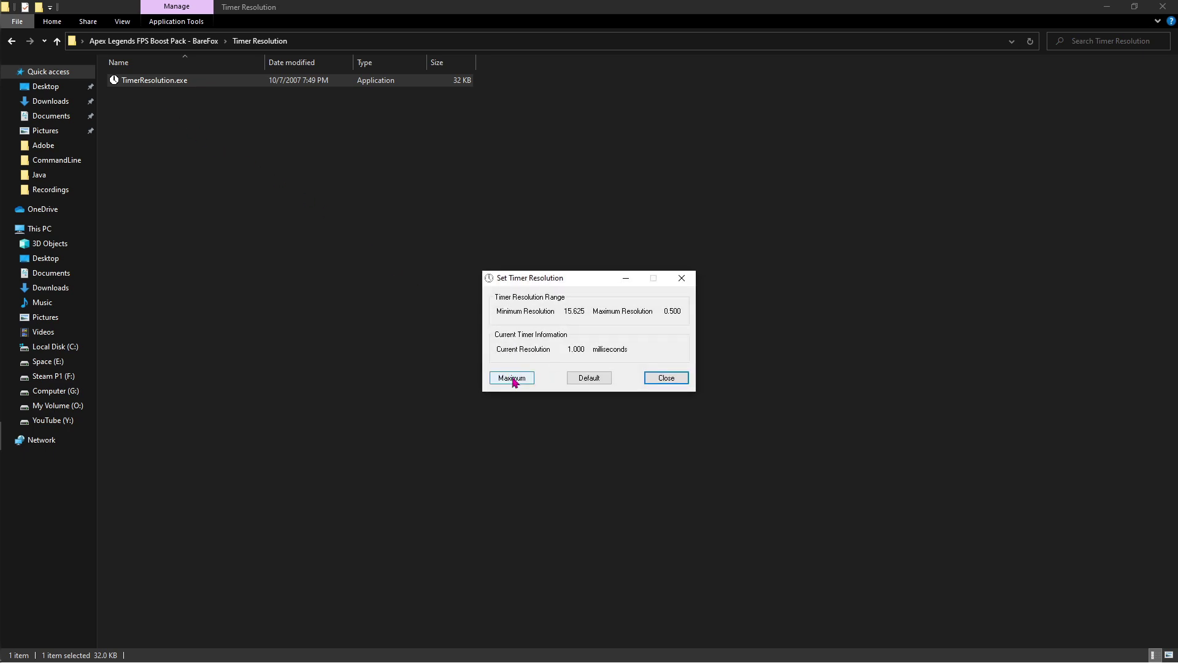
click(625, 279)
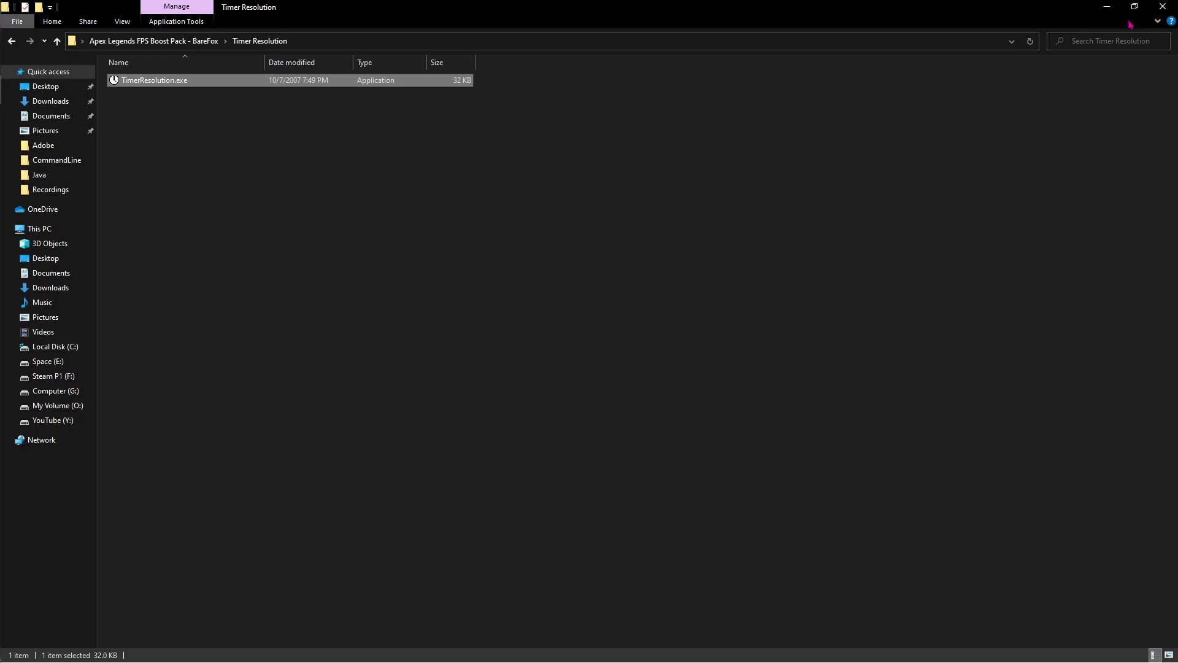
click(1162, 6)
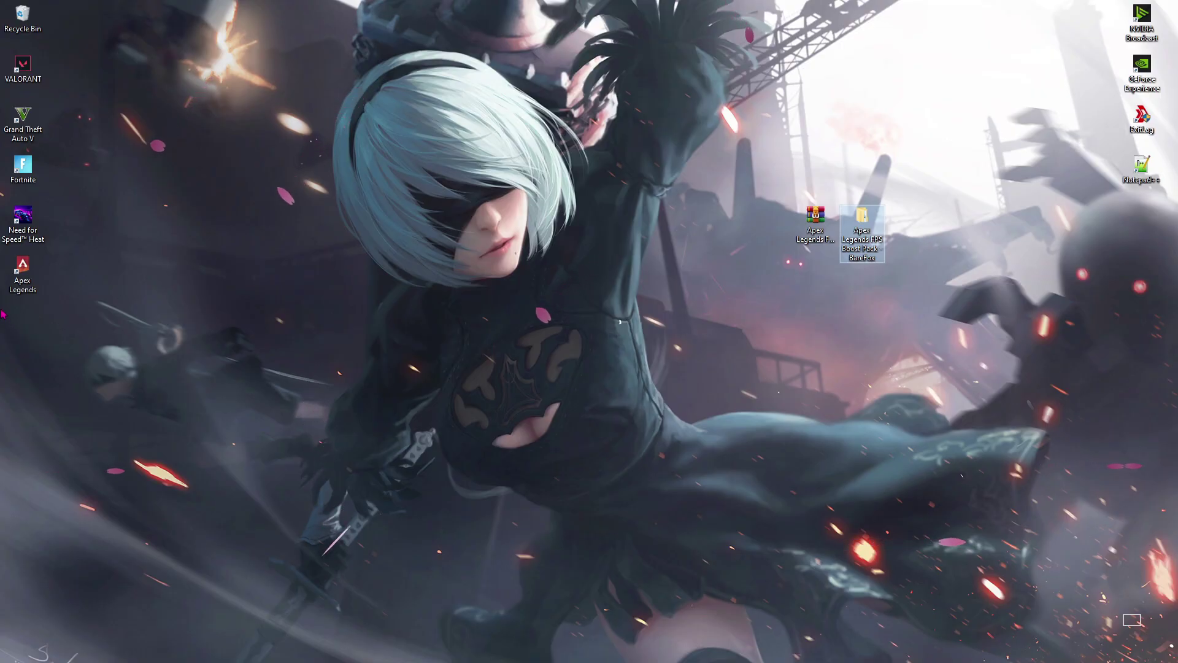
Step: Launch Apex Legends and open Settings on the VIDEO tab
double_click(22, 273)
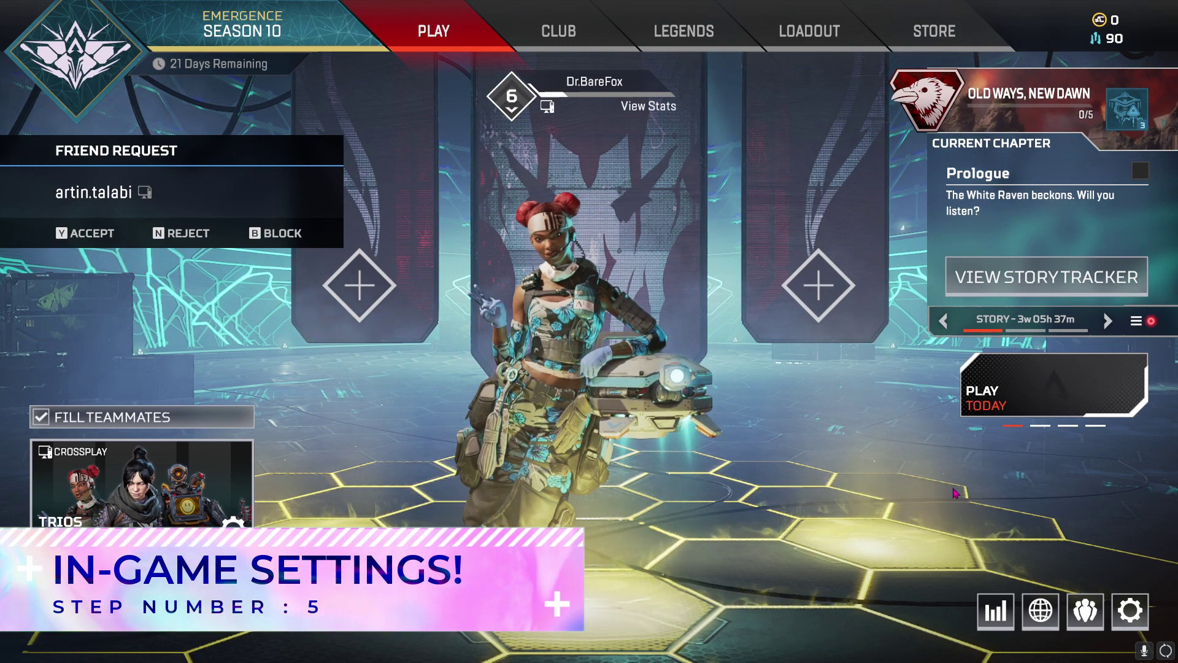
click(1129, 610)
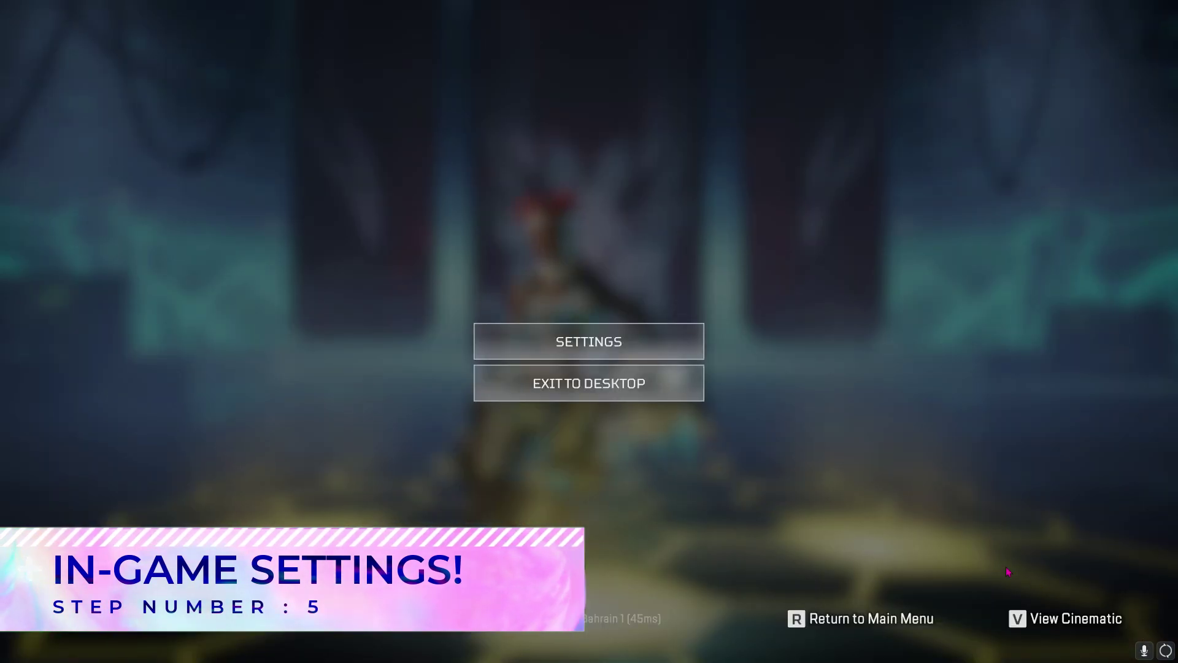
click(589, 341)
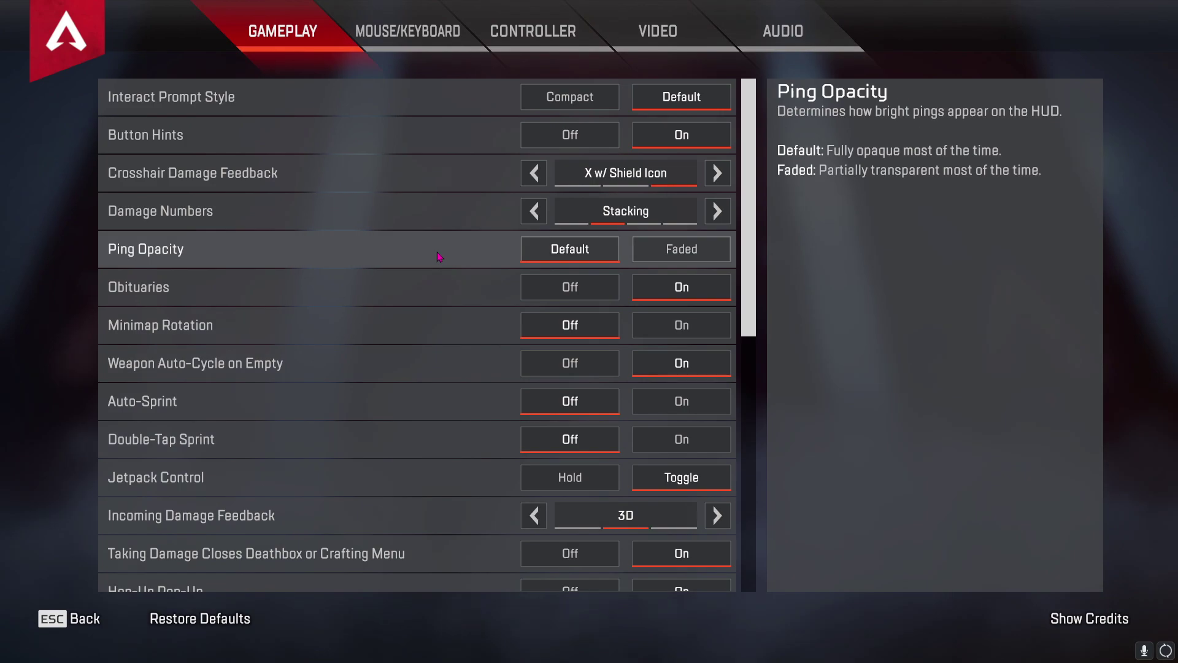
click(656, 34)
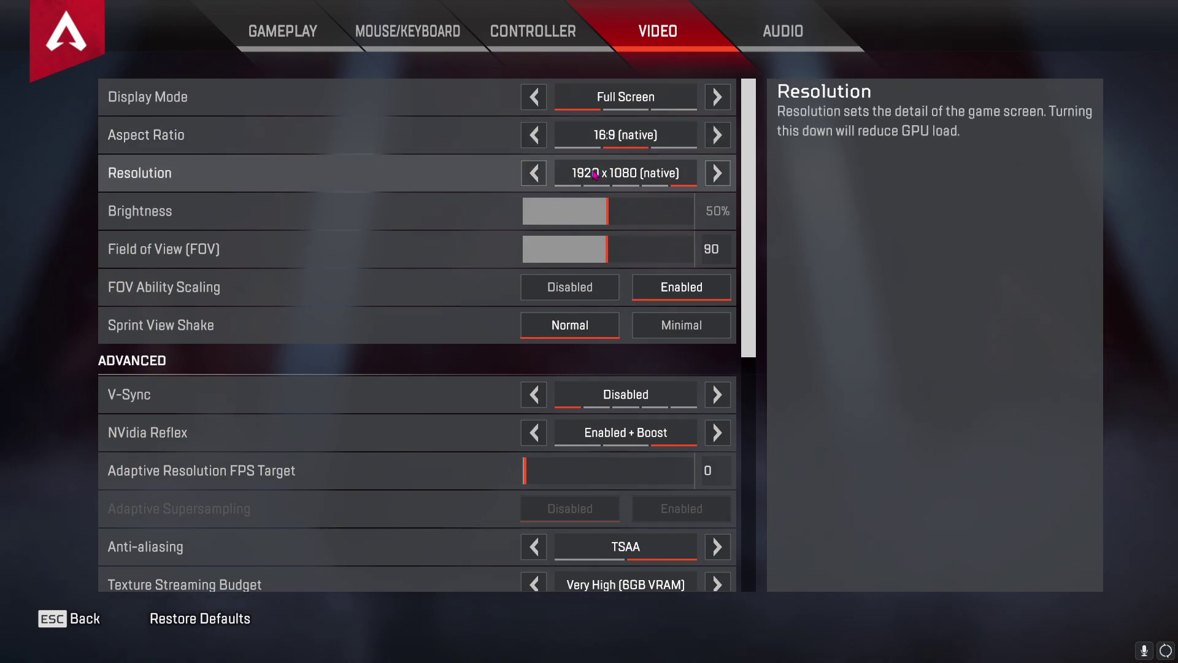
Step: Set Anti-aliasing and Texture Streaming Budget to None and Texture Filtering to Bilinear
scroll(595, 203, down, 1)
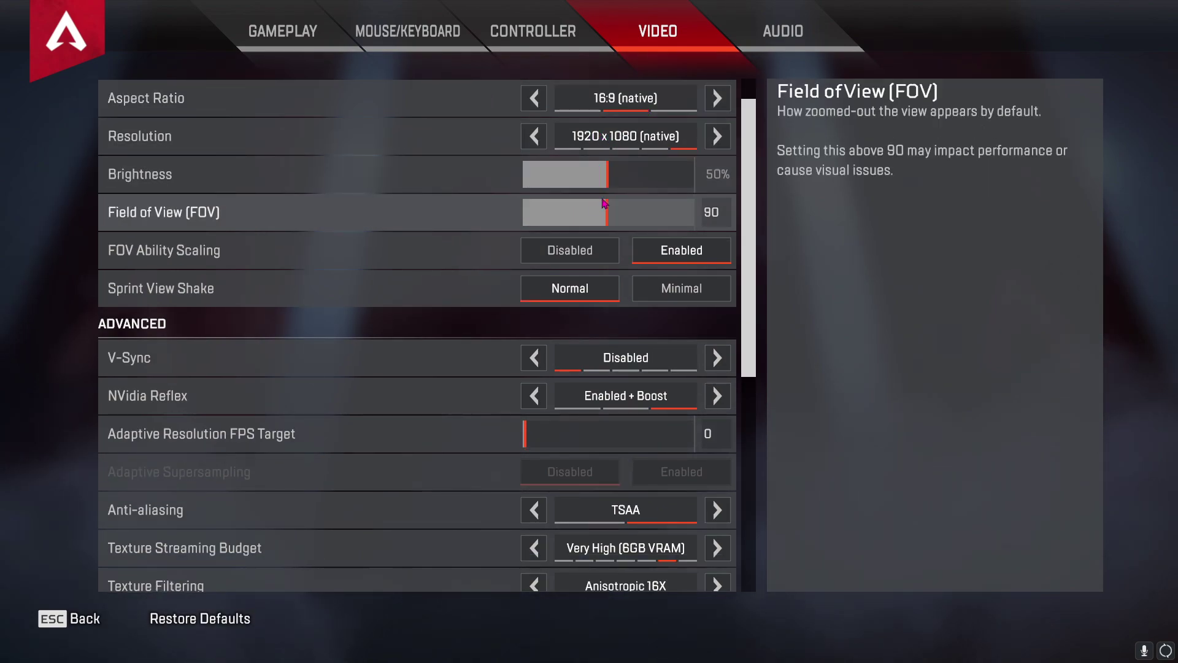
scroll(602, 197, down, 4)
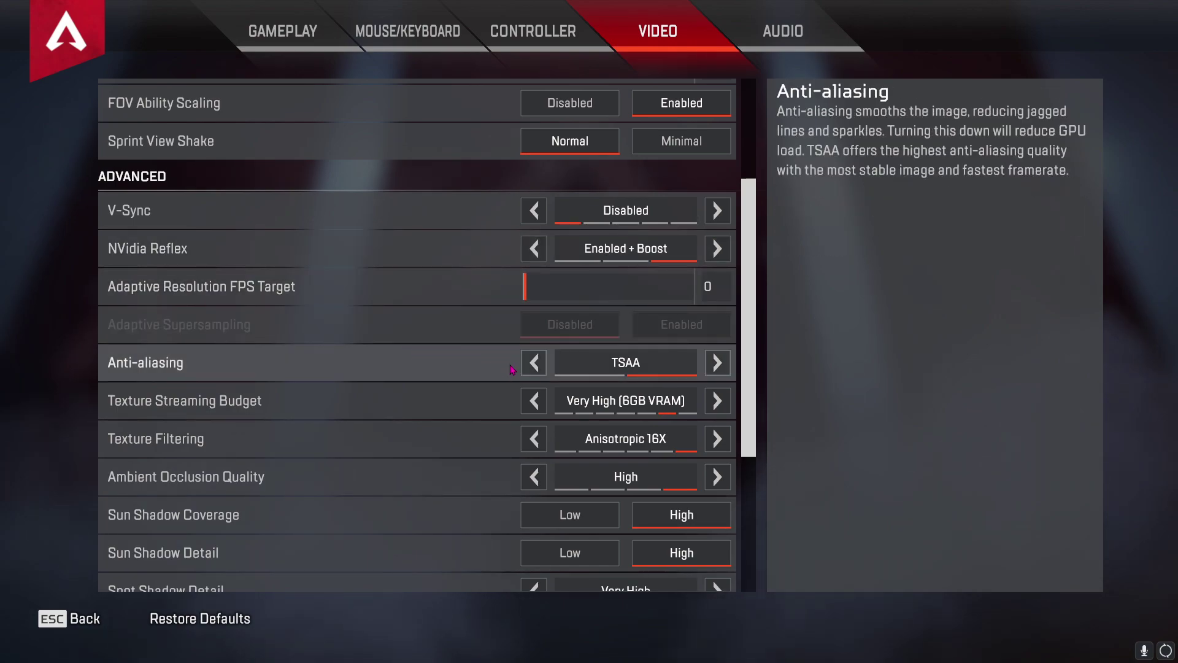
click(534, 363)
scroll(460, 344, down, 2)
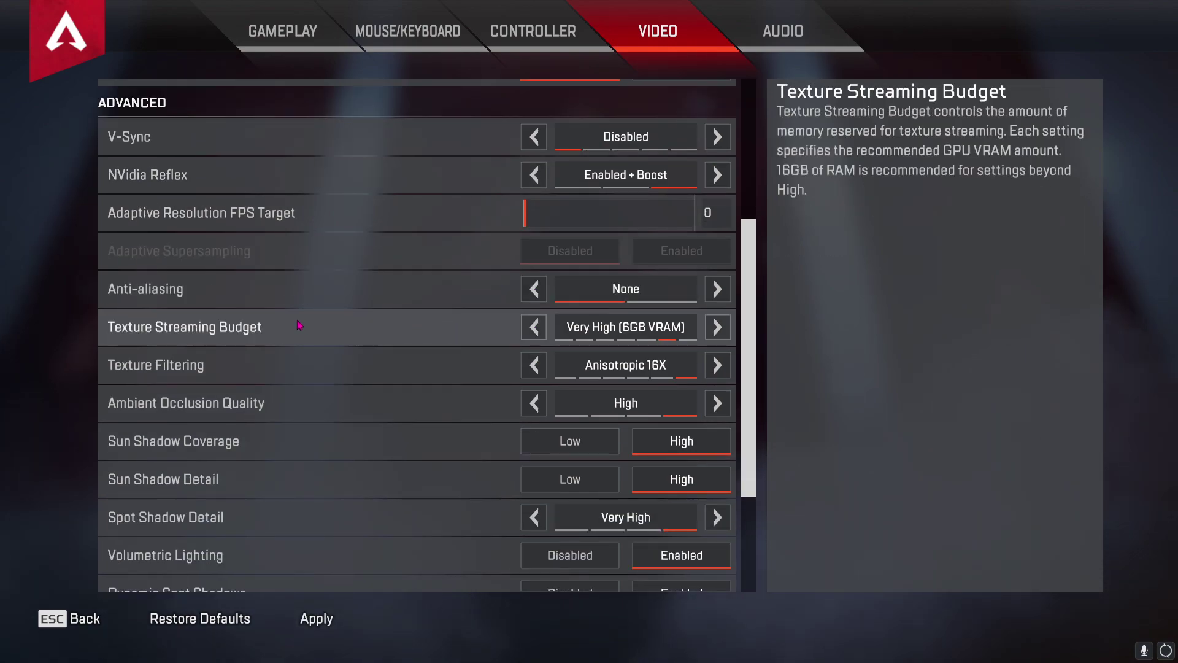
click(531, 330)
click(531, 330)
click(531, 330)
click(532, 330)
click(531, 330)
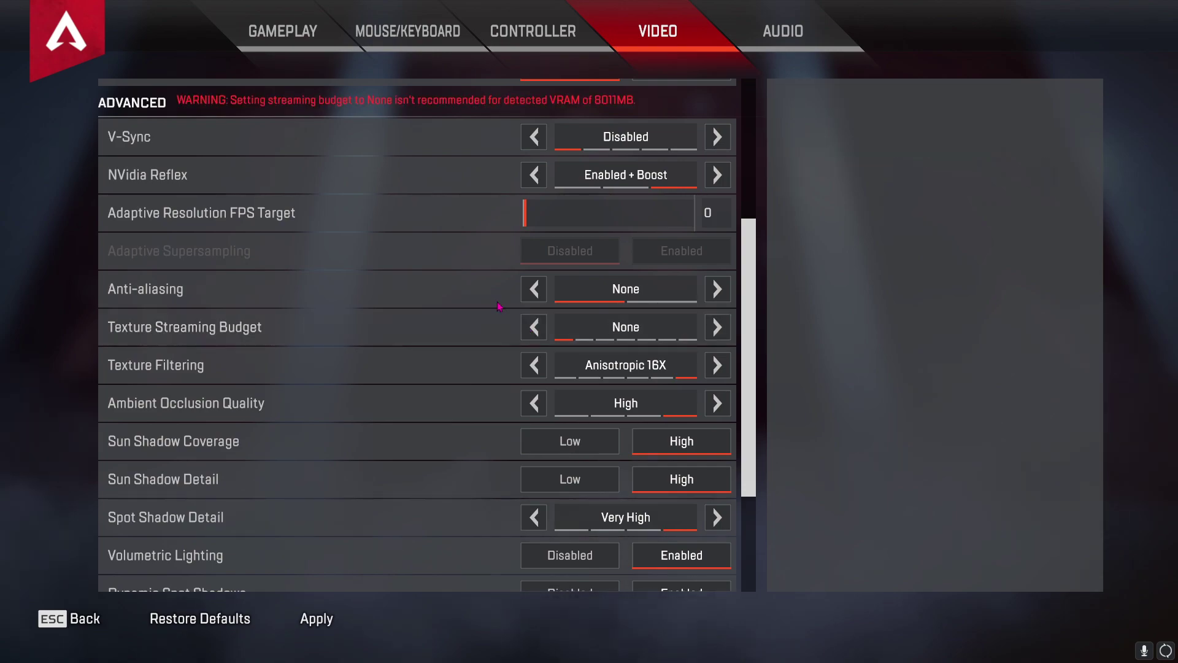
scroll(595, 336, down, 1)
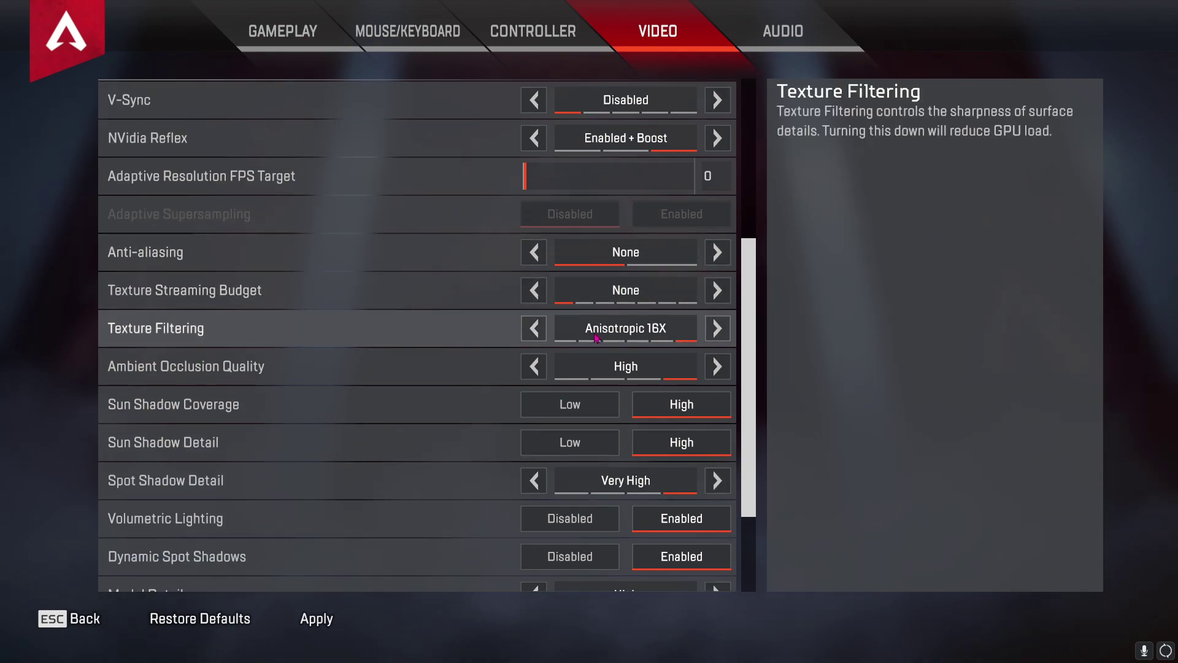
click(716, 329)
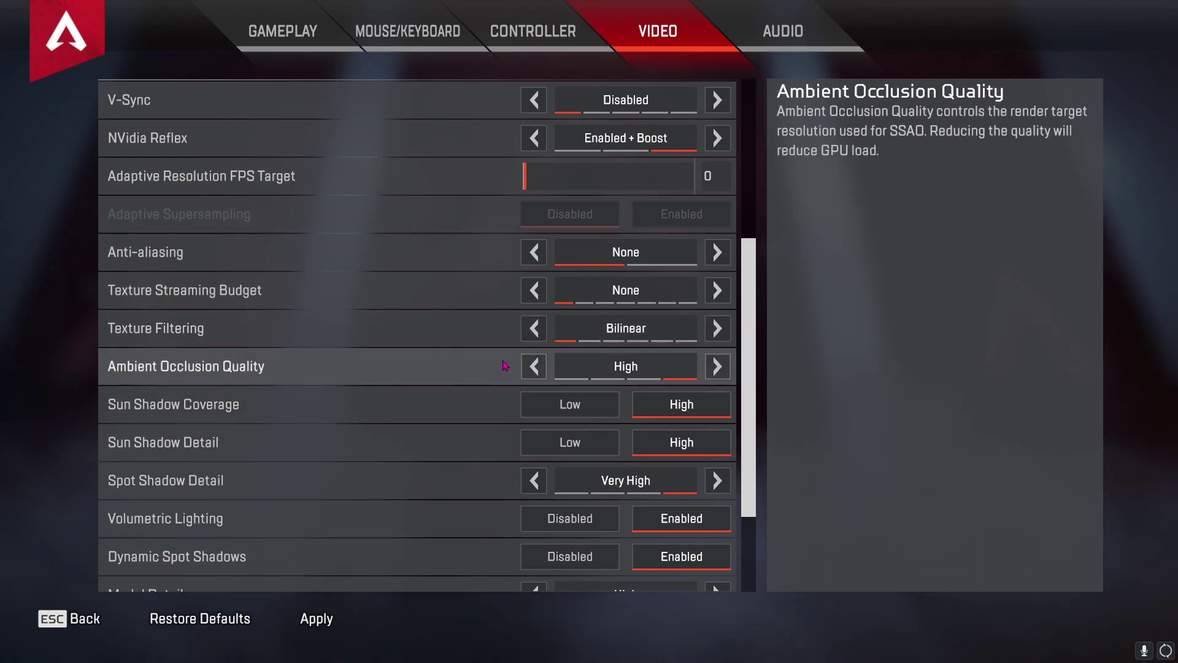
Step: Lower Ambient Occlusion and Sun Shadows to Low; disable Spot Shadows, Volumetric Lighting, Dynamic Spot Shadows
double_click(533, 366)
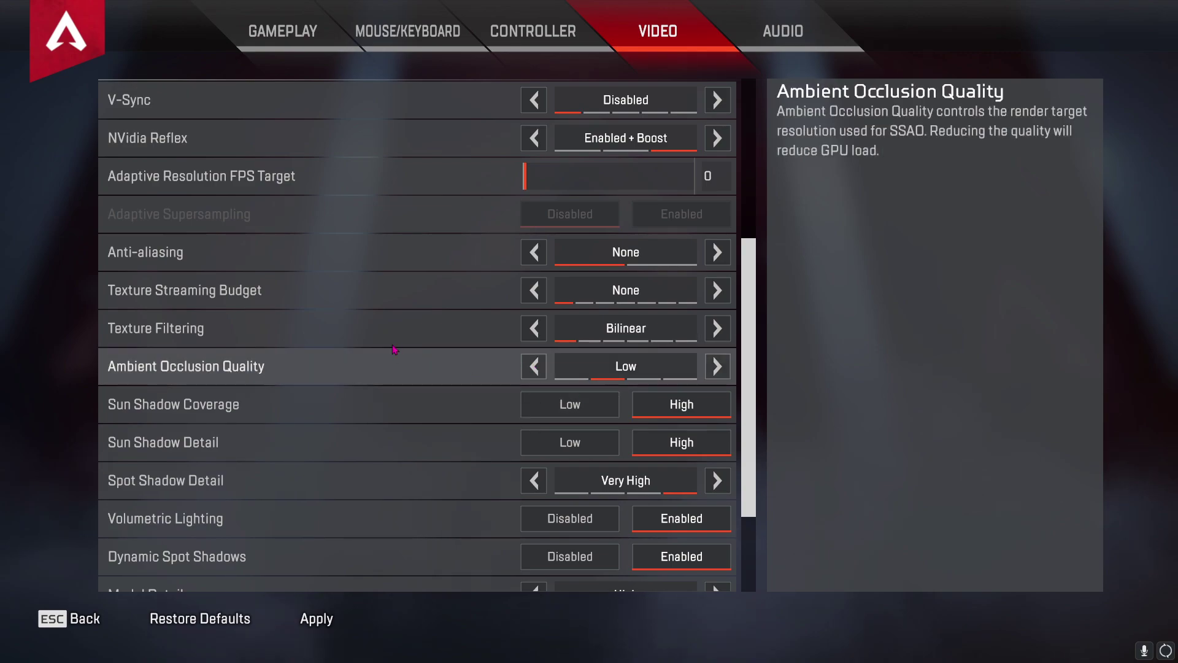
scroll(343, 343, down, 2)
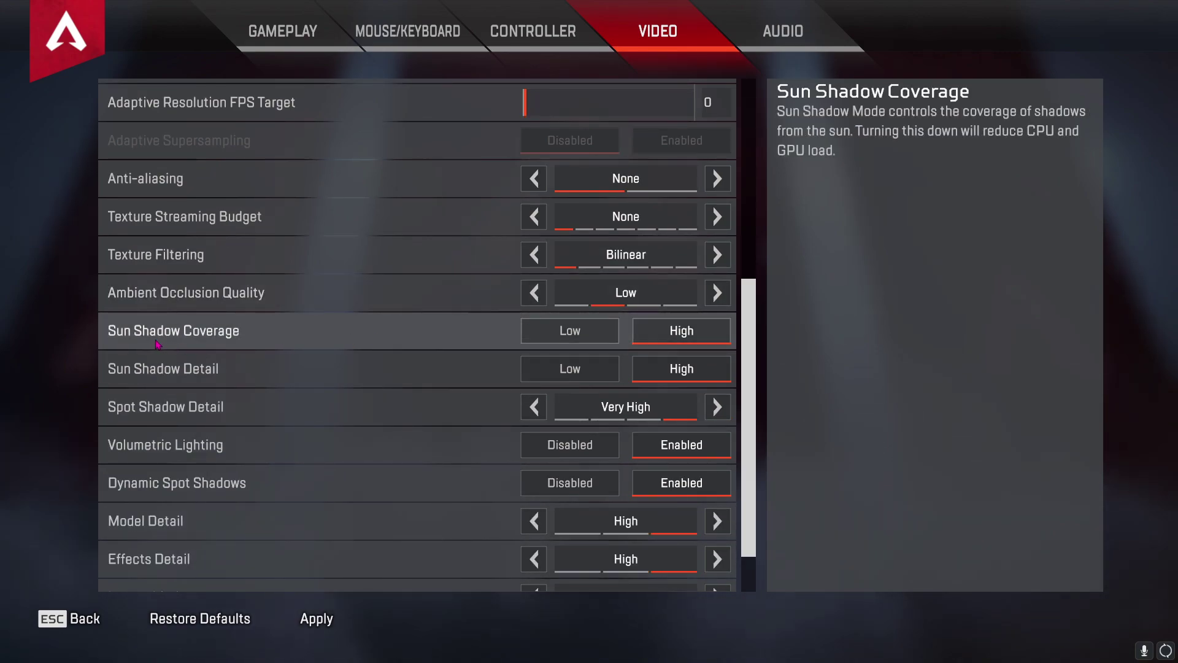
click(574, 337)
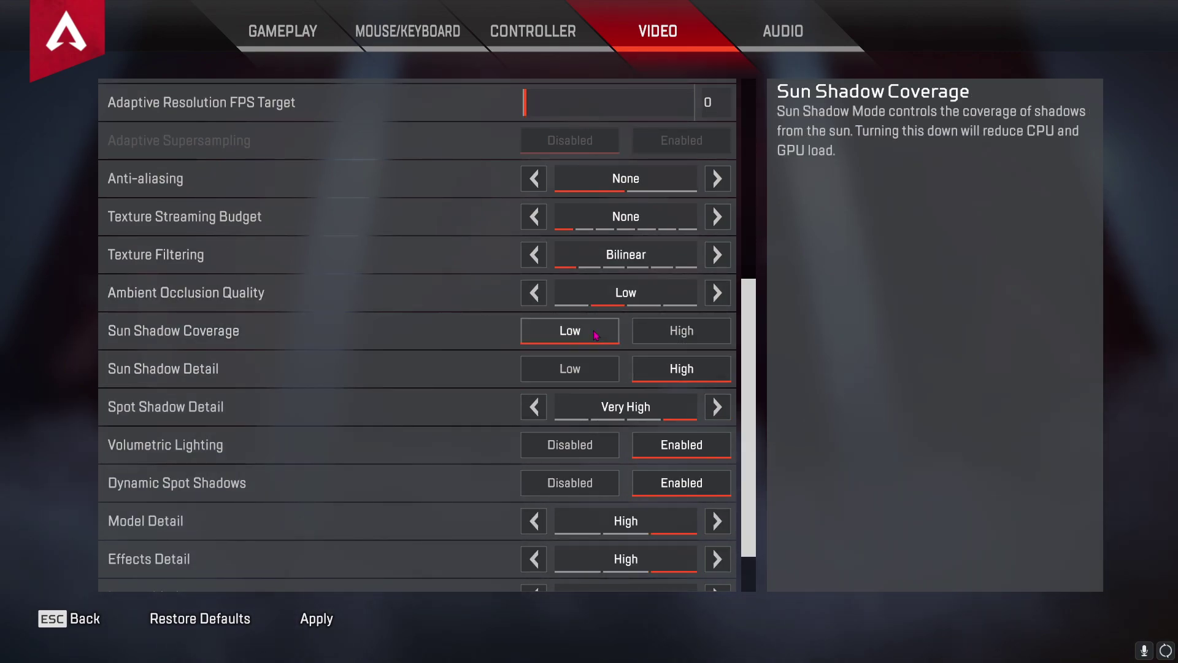
click(546, 380)
scroll(339, 366, down, 1)
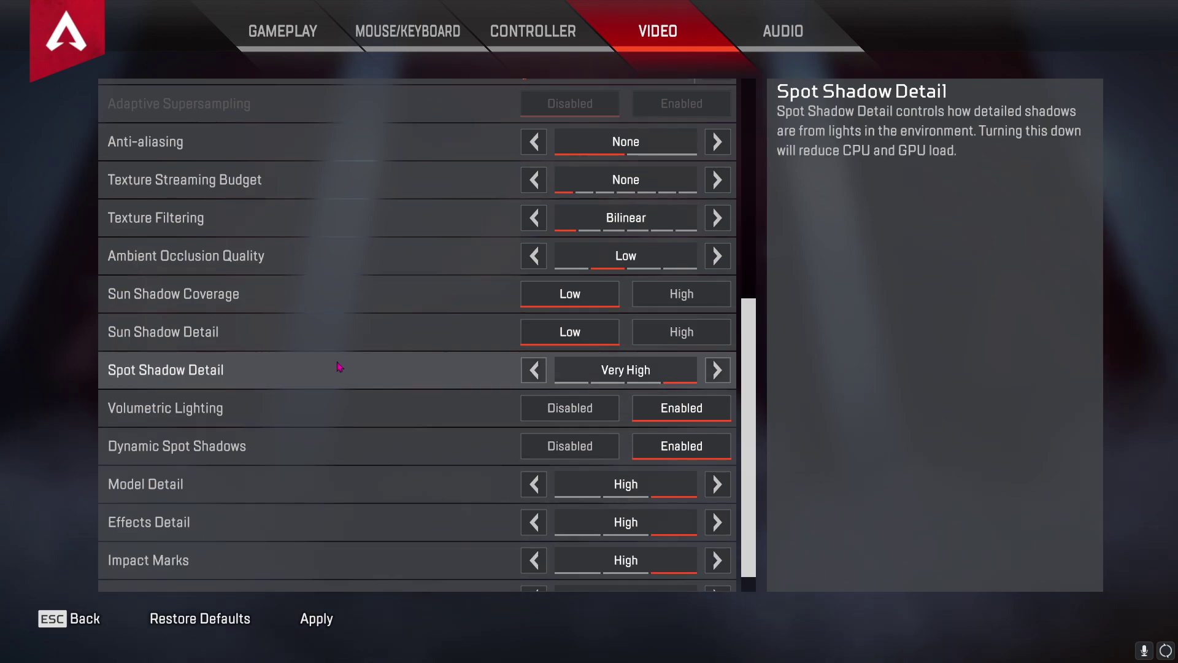
click(538, 374)
click(540, 375)
click(540, 375)
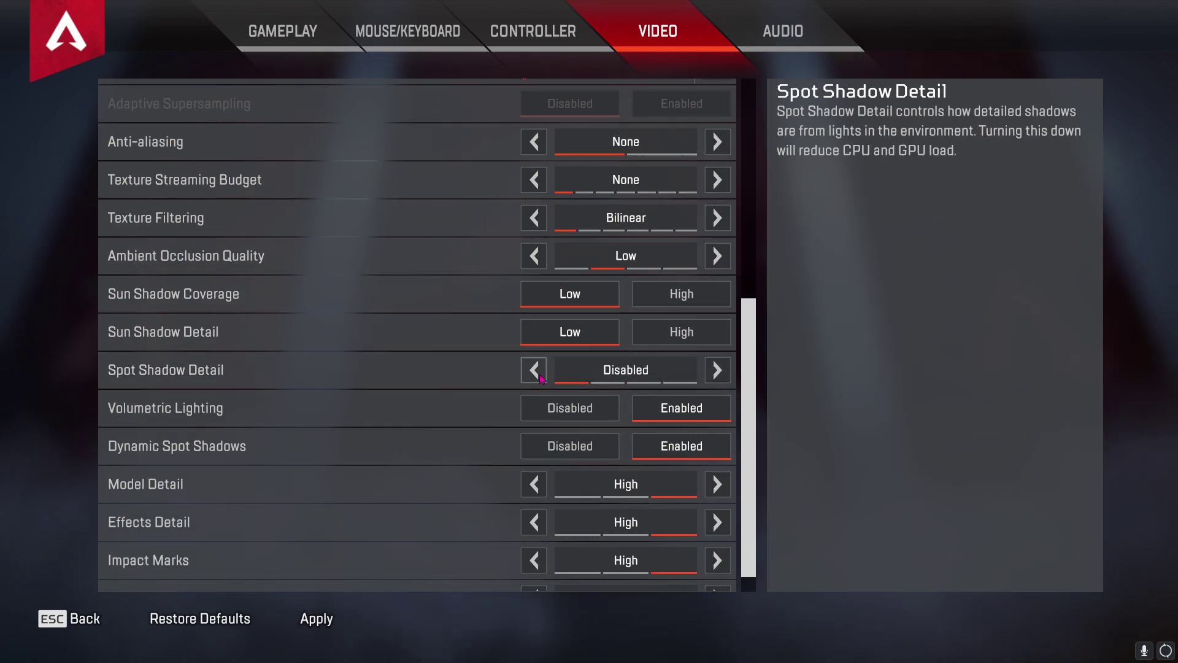
scroll(186, 378, down, 1)
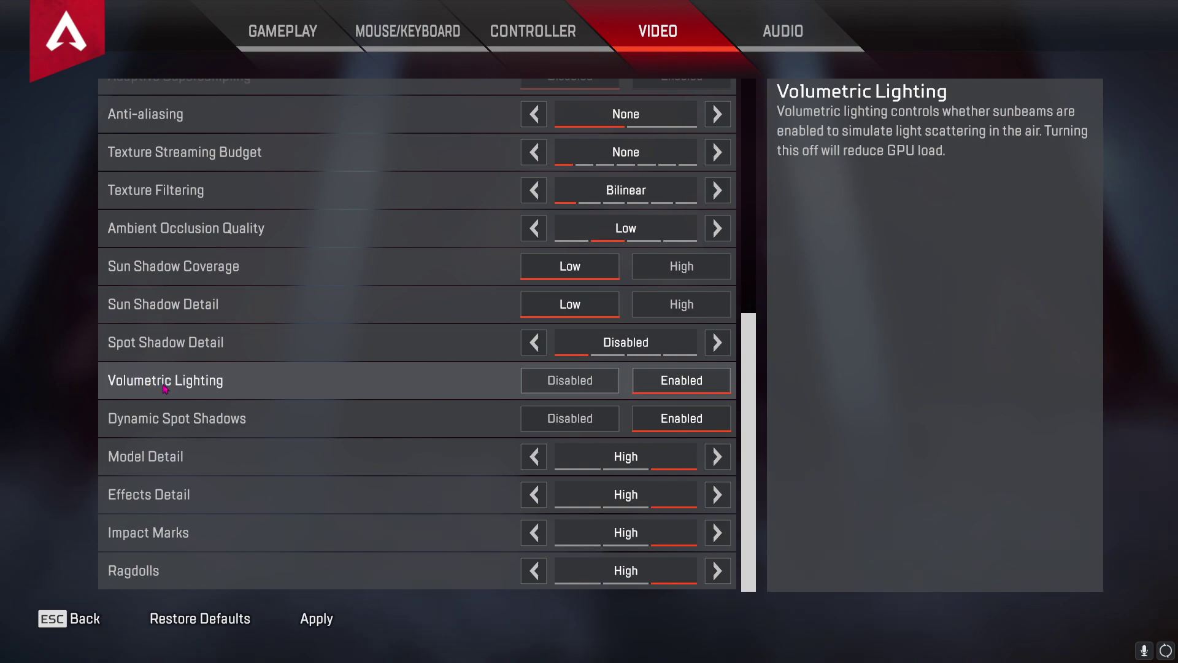
click(585, 387)
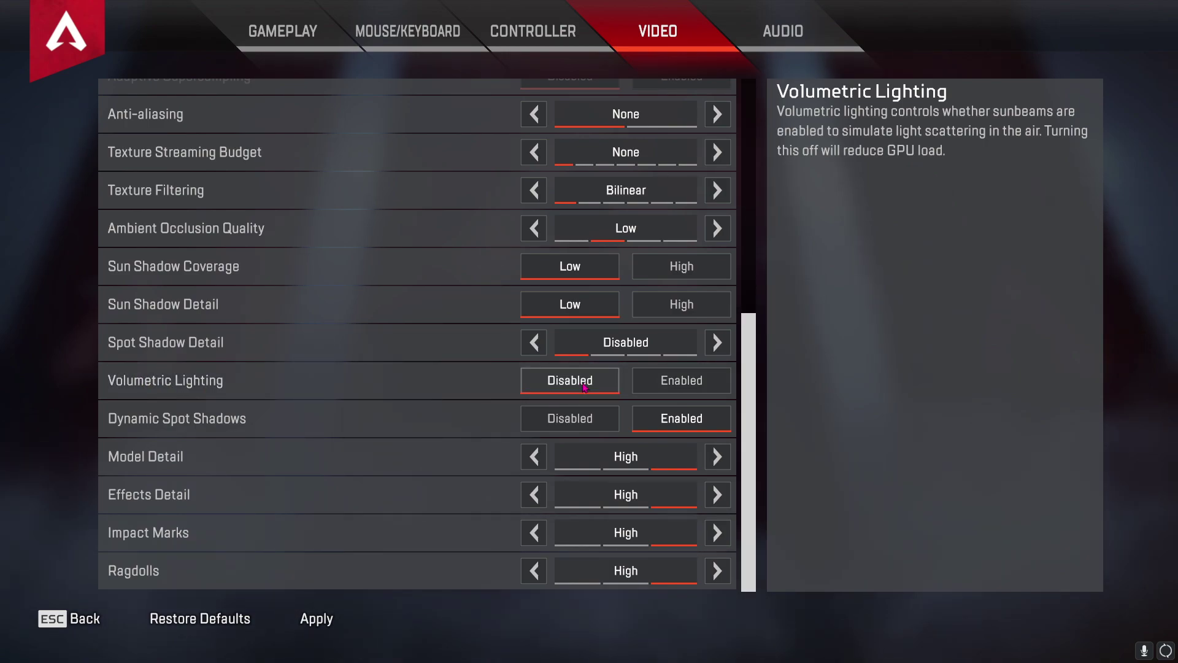
click(539, 425)
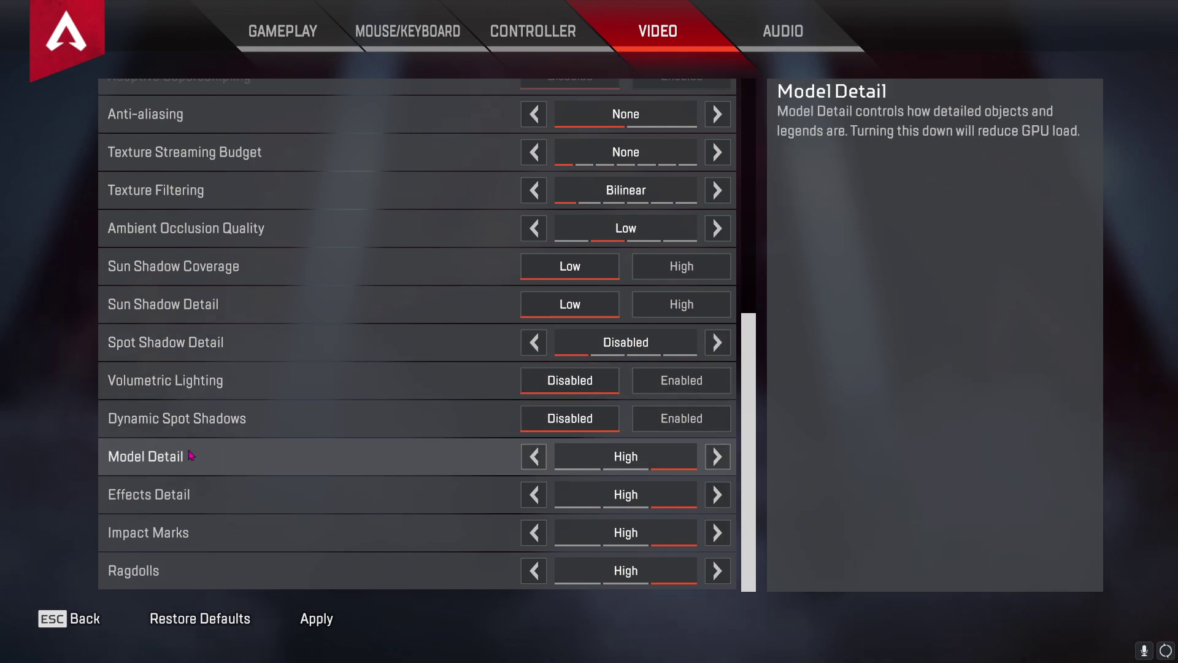
Step: Set Model Detail, Effects Detail, Impact Marks and Ragdolls all to Low
click(534, 456)
click(533, 457)
click(523, 495)
click(523, 496)
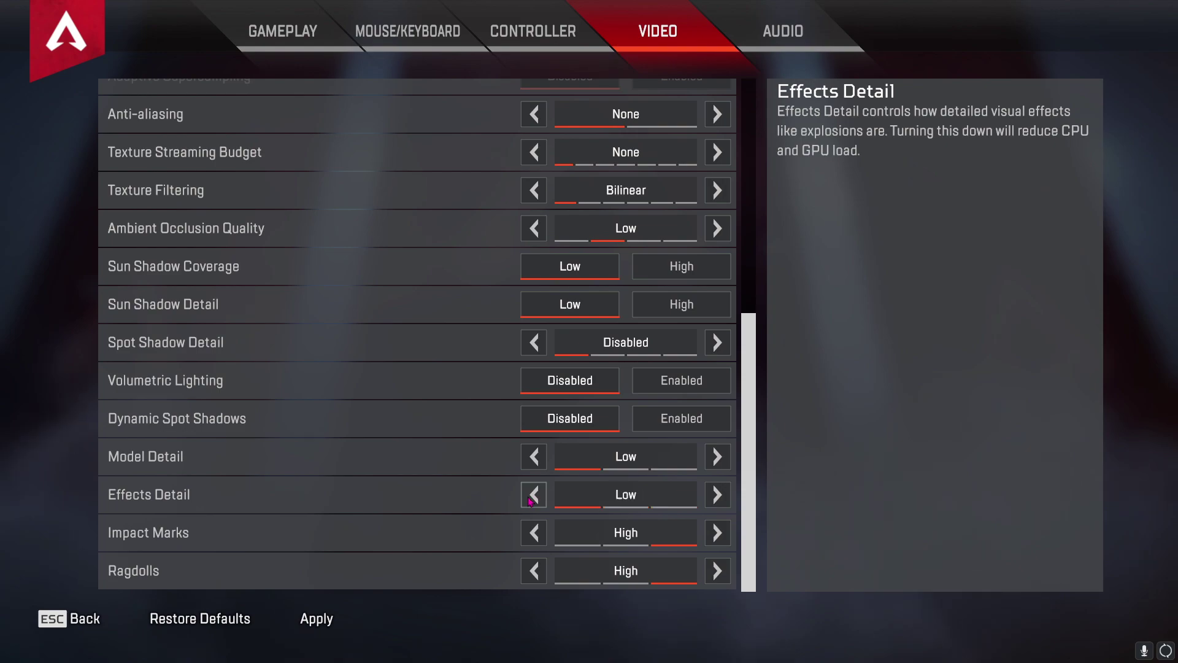
click(533, 532)
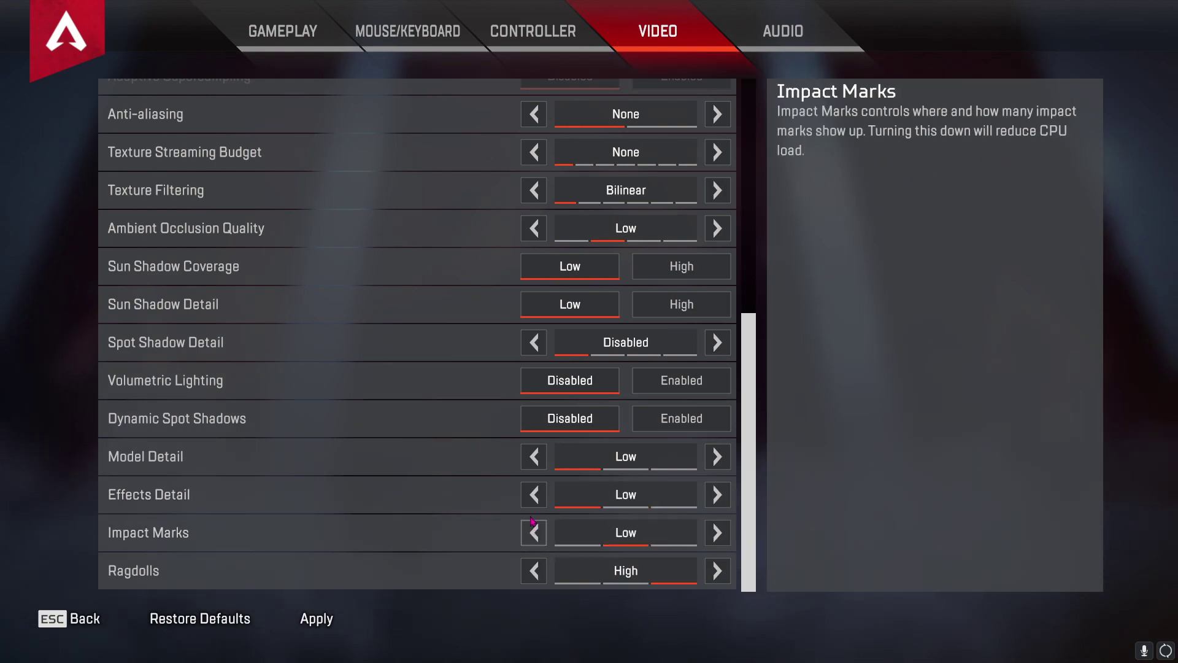
click(715, 531)
click(534, 532)
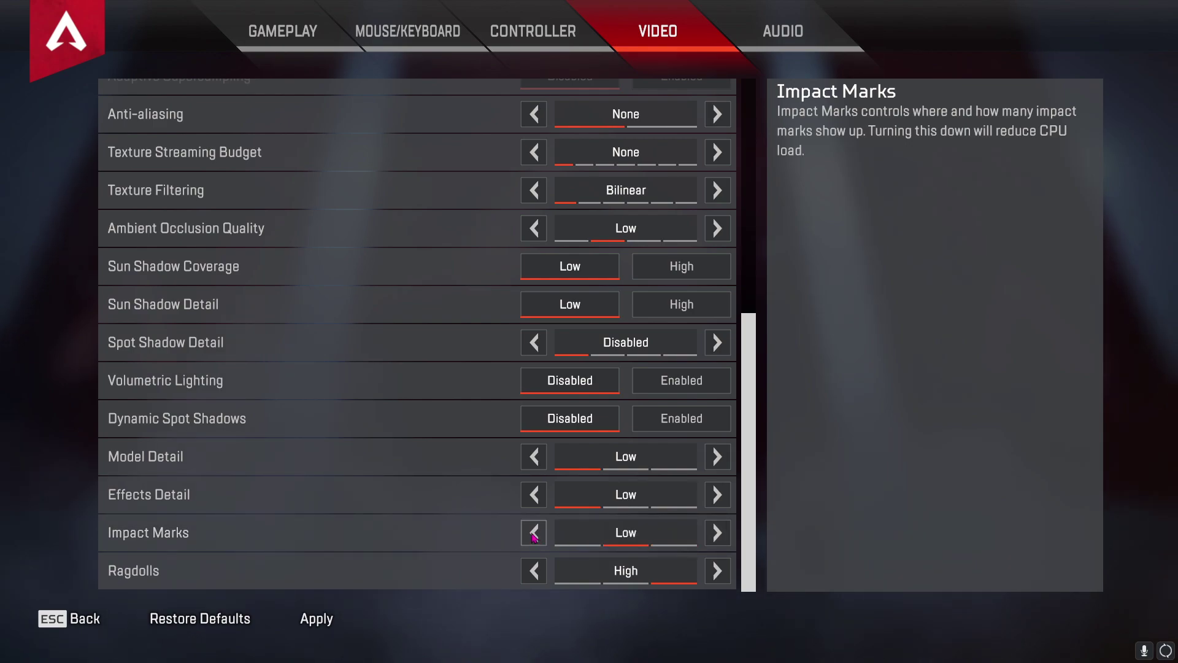
click(534, 575)
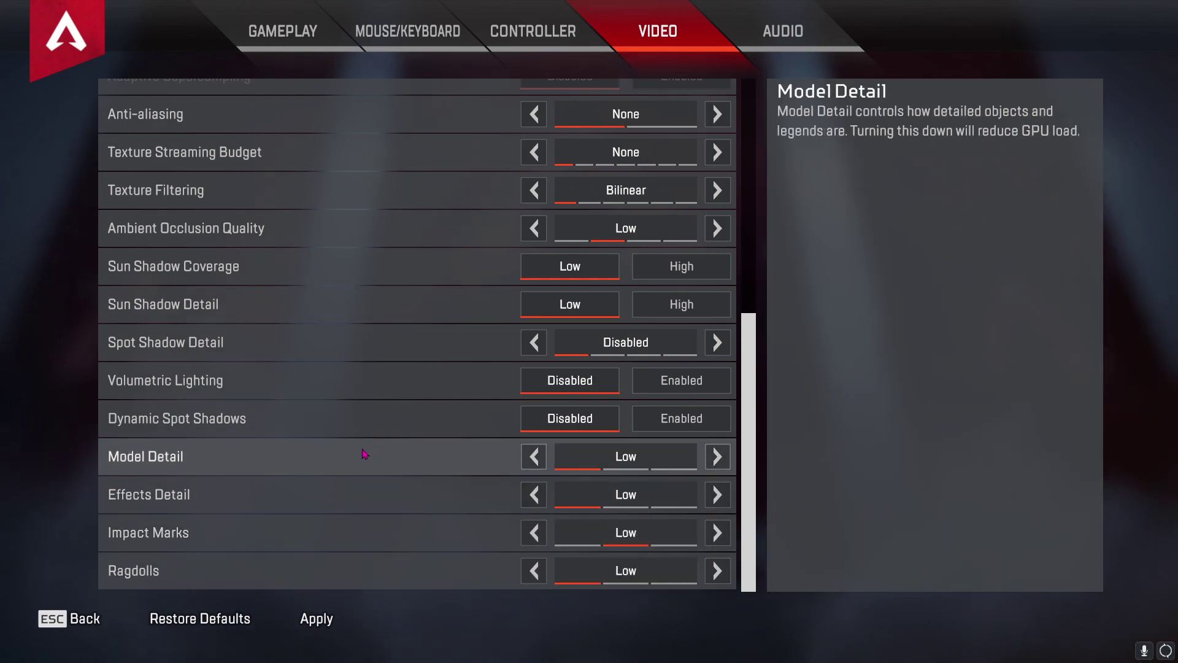